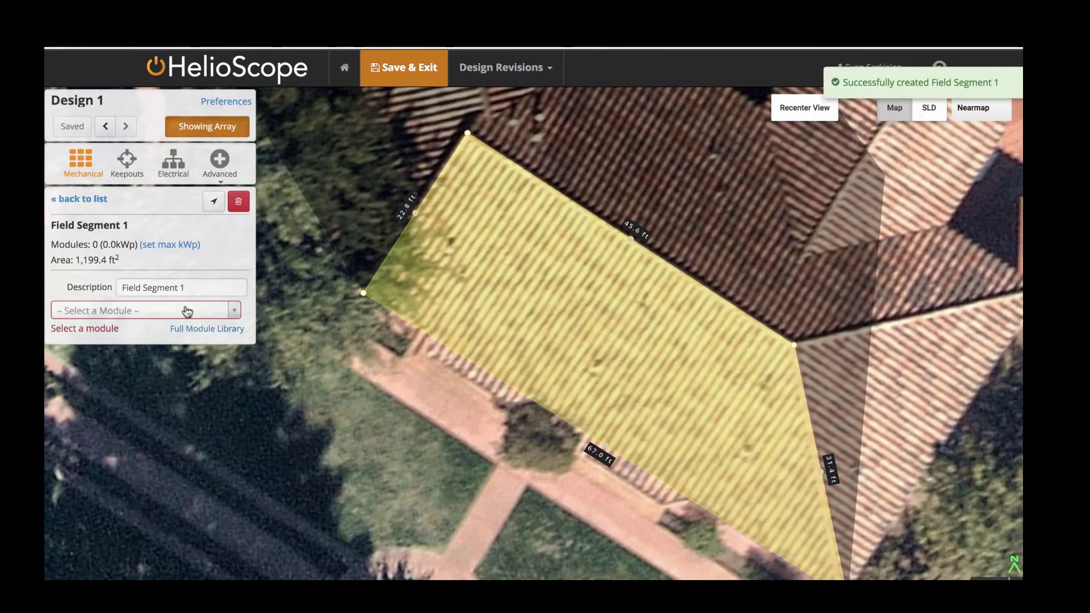
Step: Assign the LG300S1C-A5 (300W) module to Field Segment 1 and align its azimuth with the roof's long ridge edge
left_click(187, 311)
type("lg300")
left_click(134, 372)
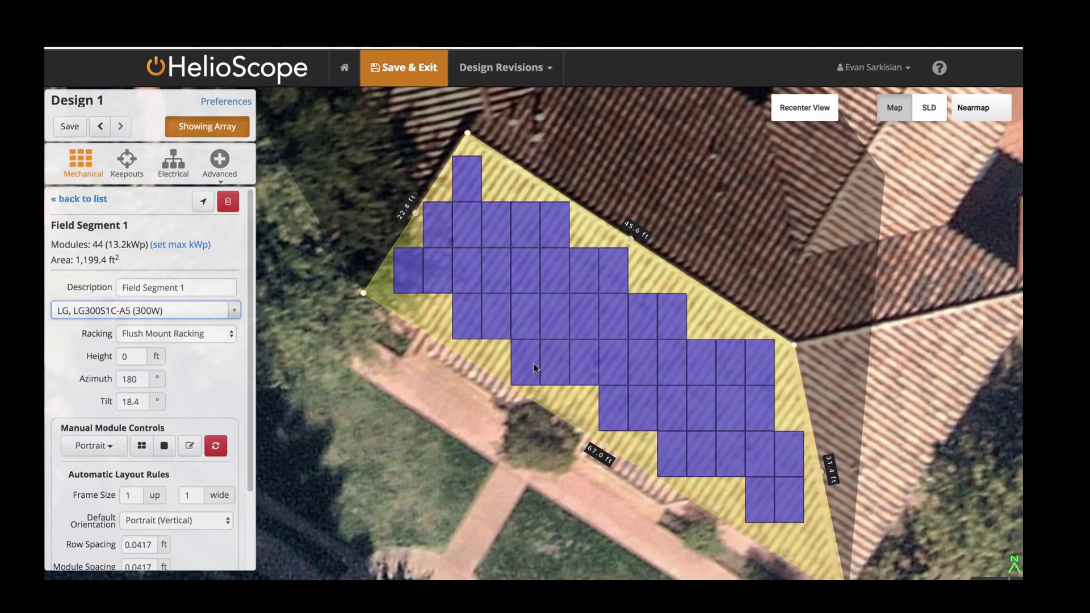
right_click(632, 244)
left_click(652, 288)
Step: Set Field Segment 1's height to 9 ft and its tilt to 18.4°
double_click(132, 356)
type("1")
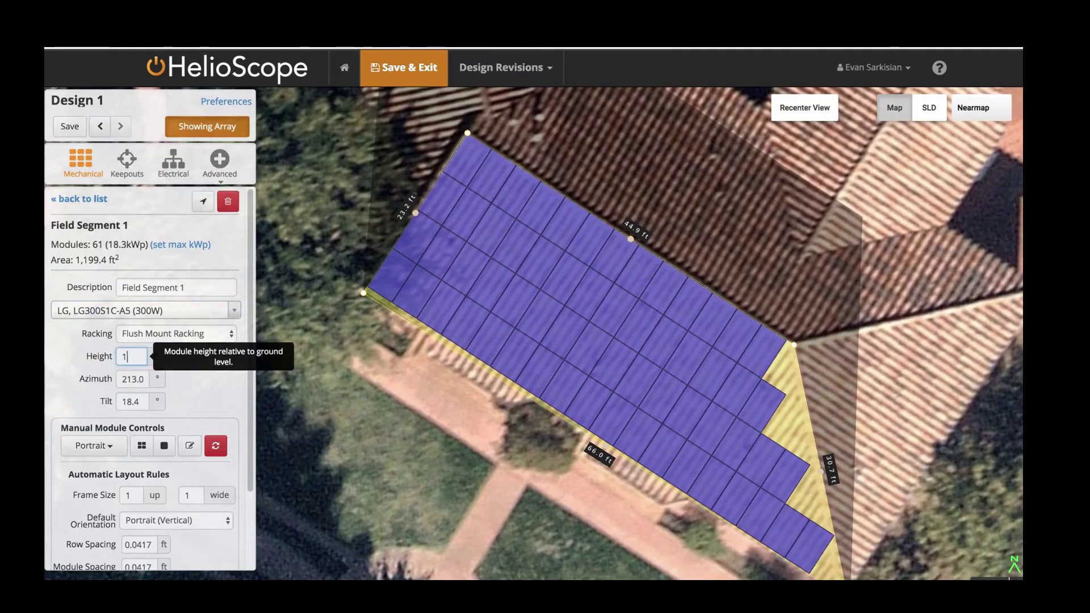
type("0")
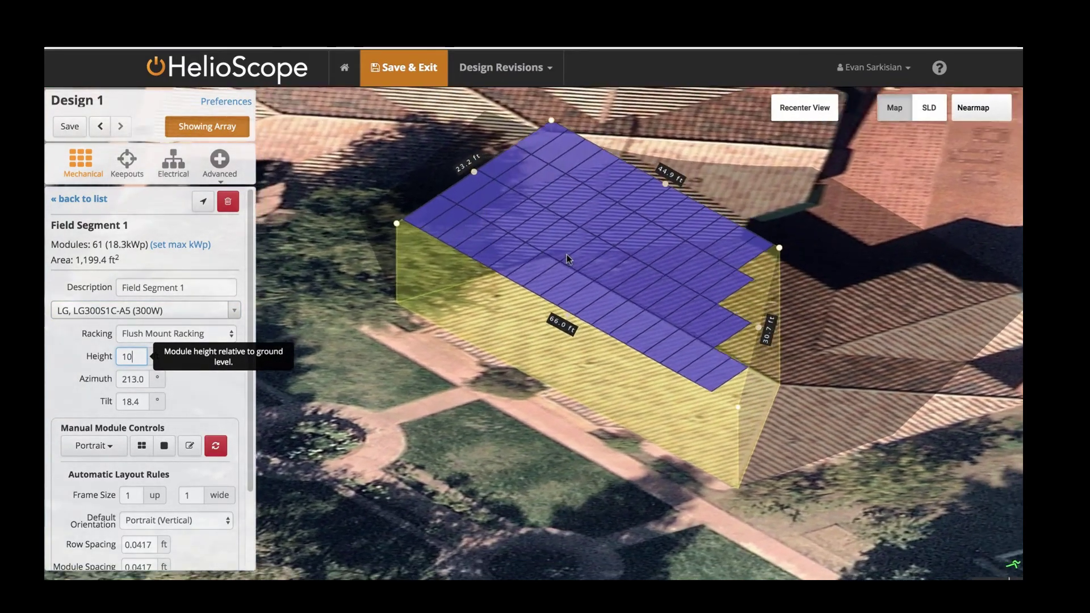
key("BackSpace")
key("BackSpace")
type("9")
key("Tab")
key("Tab")
type("45")
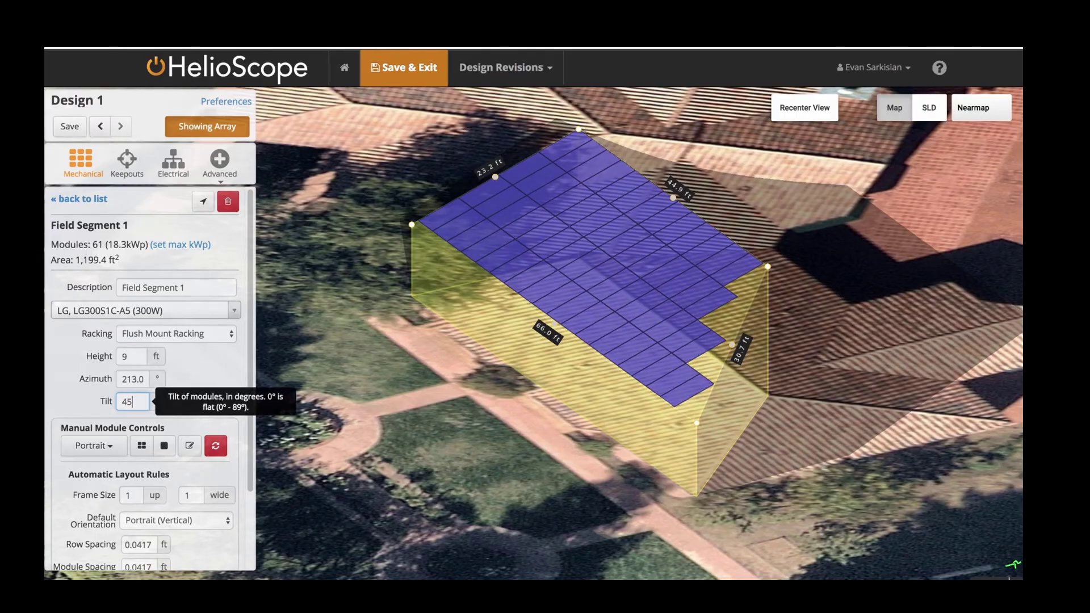
type(".4")
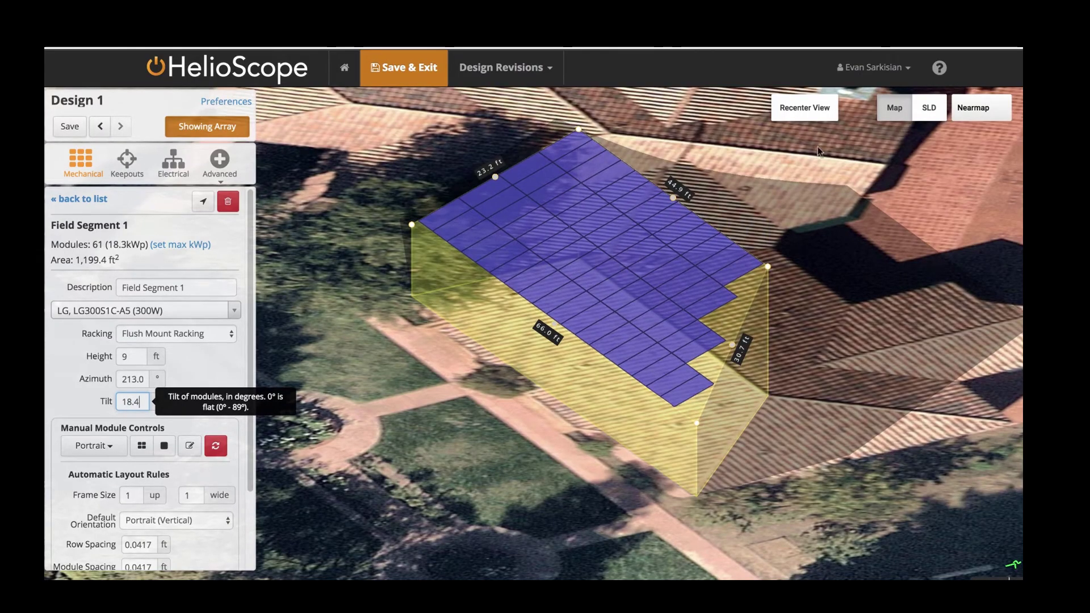
Step: Draw a second, triangular field segment over the roof face adjoining Field Segment 1's slanted end
left_click(805, 108)
left_click(88, 198)
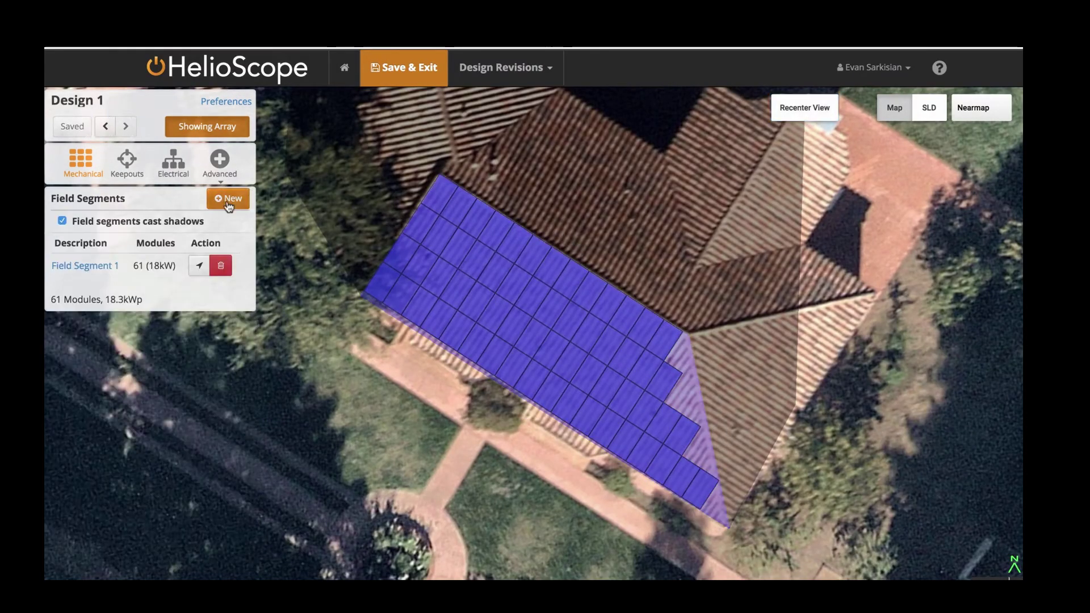
left_click(230, 200)
left_click(688, 335)
left_click(875, 295)
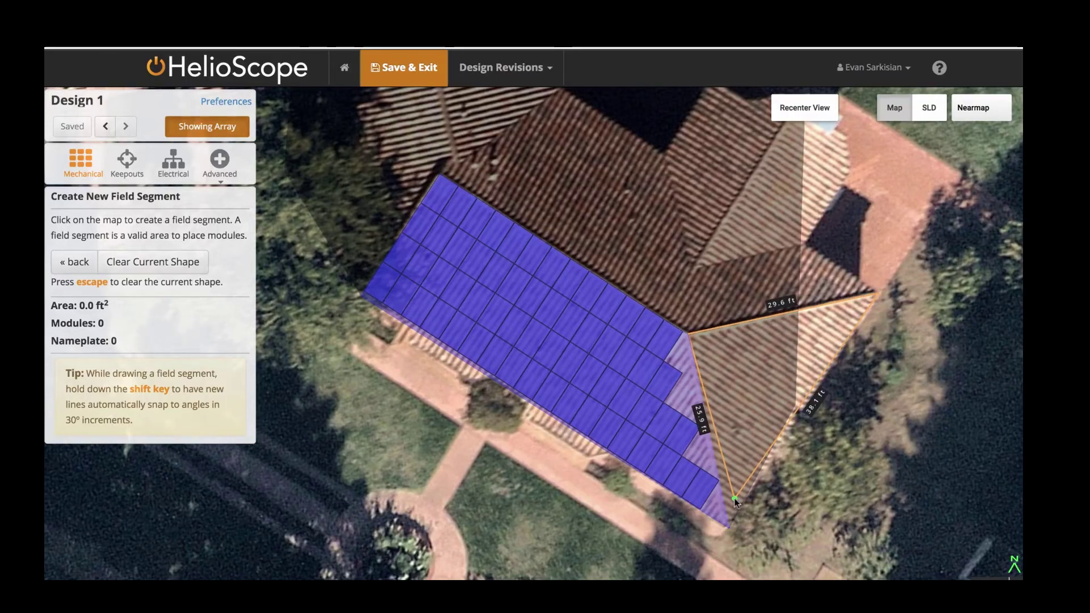
double_click(730, 526)
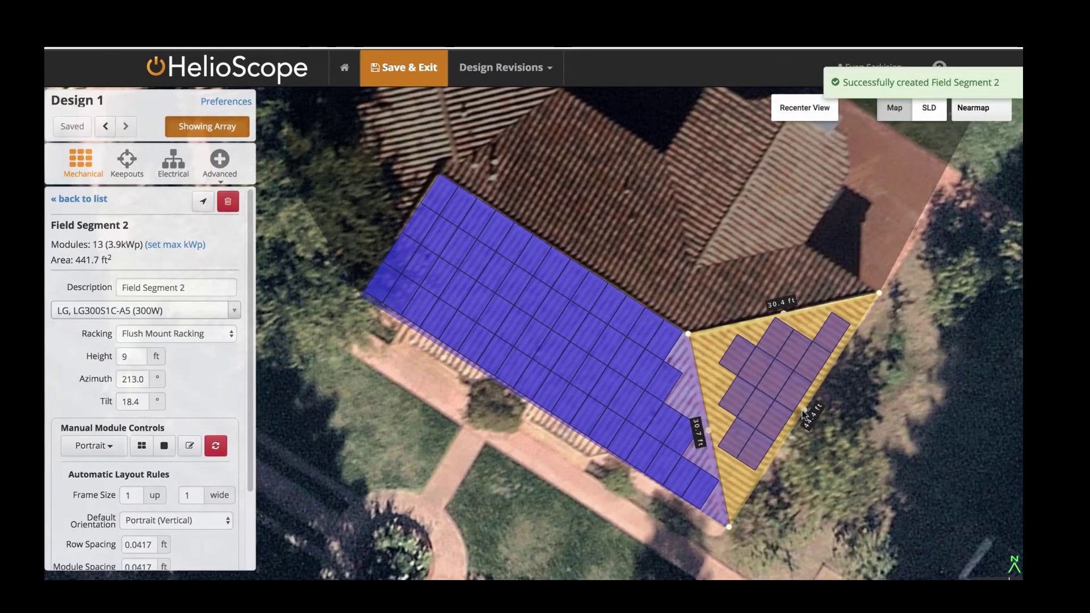
Step: Align Field Segment 2's azimuth with its outer roof edge and lay out its modules in landscape orientation with centered alignment
left_click(802, 417)
left_click(820, 483)
scroll(106, 485, "down", 3)
left_click(170, 425)
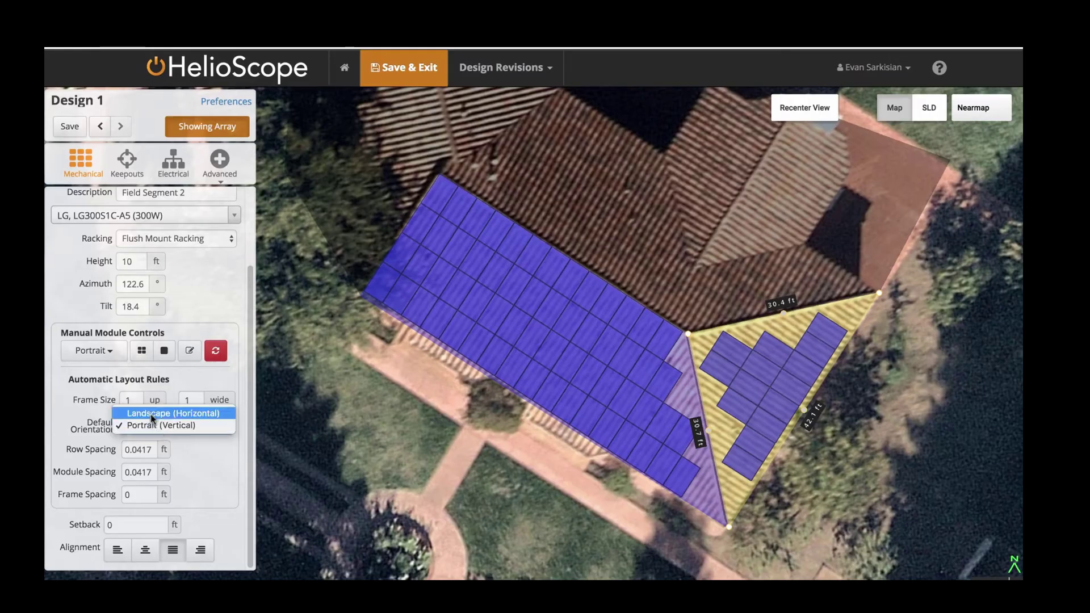
left_click(149, 413)
scroll(755, 407, "up", 2)
left_click_drag(756, 406, 592, 378)
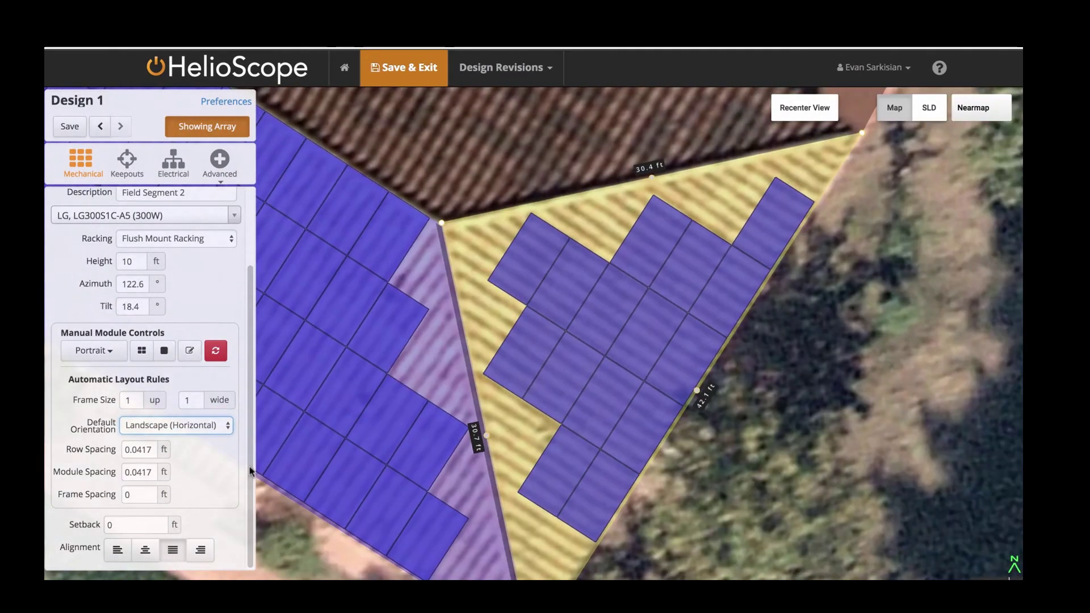
left_click(144, 549)
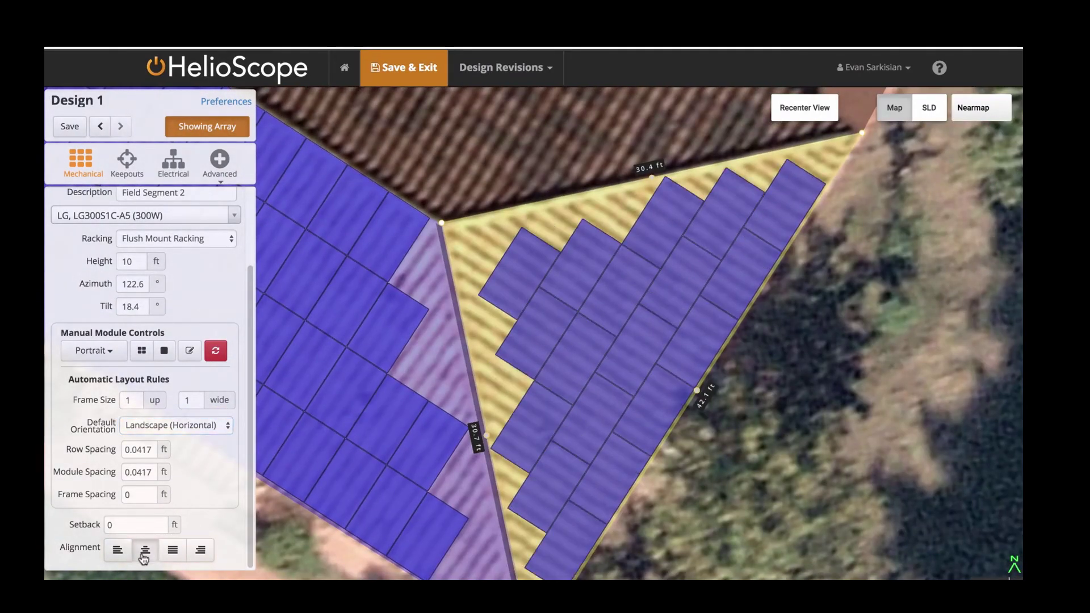
Step: Switch to keepout drawing and start outlining a keepout on the large roof segment
scroll(301, 341, "down", 3)
key("k")
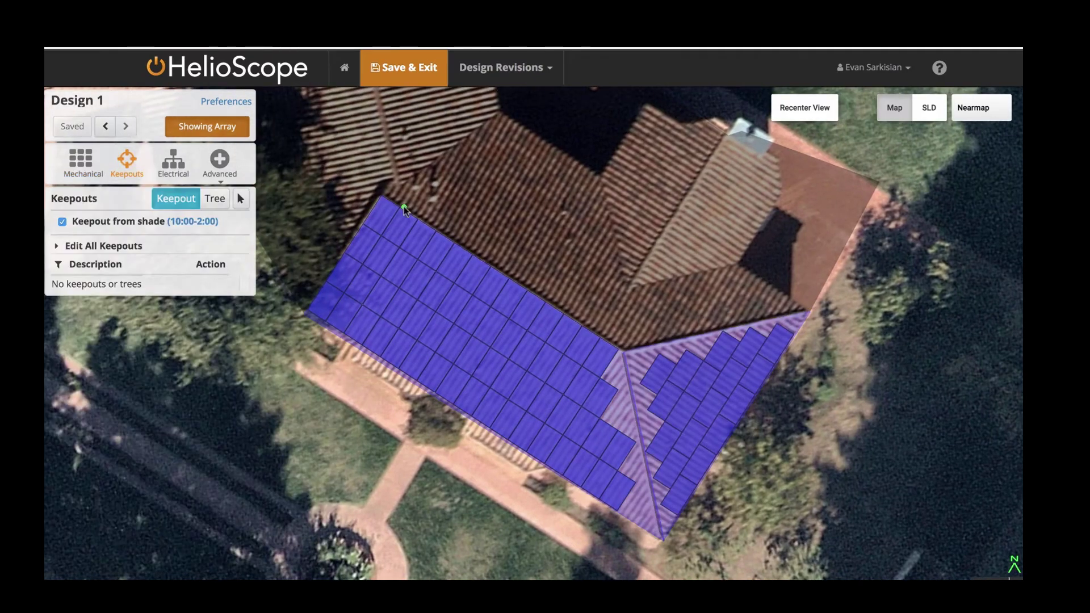
left_click(487, 274)
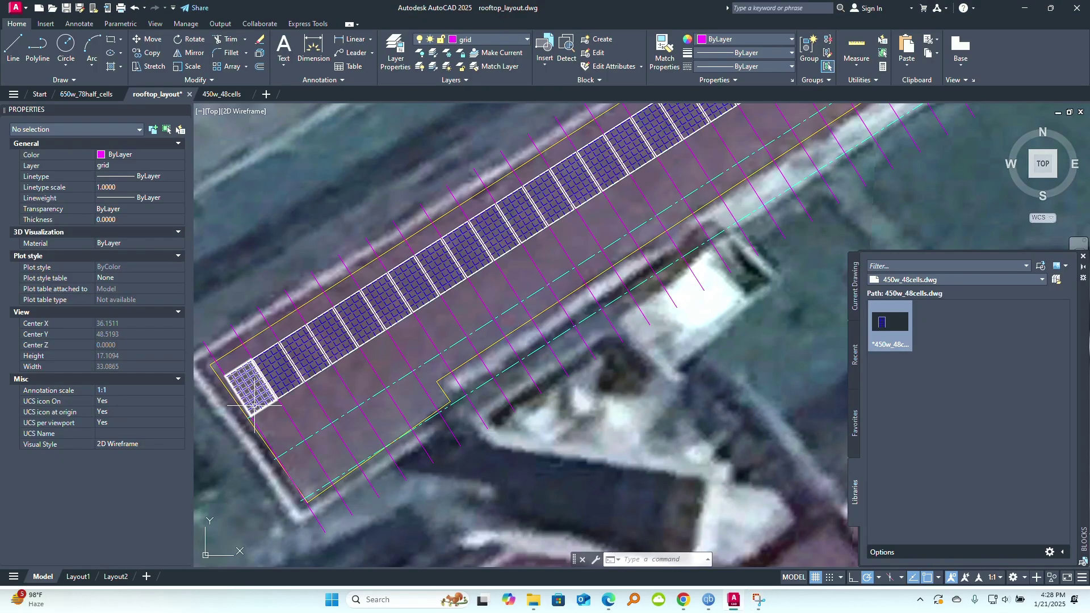
Step: In AutoCAD, copy the first solar panel of the existing row from its lower corner into a second row on the grid
left_click(254, 405)
type("co")
key("Return")
scroll(253, 415, "up", 5)
left_click(251, 416)
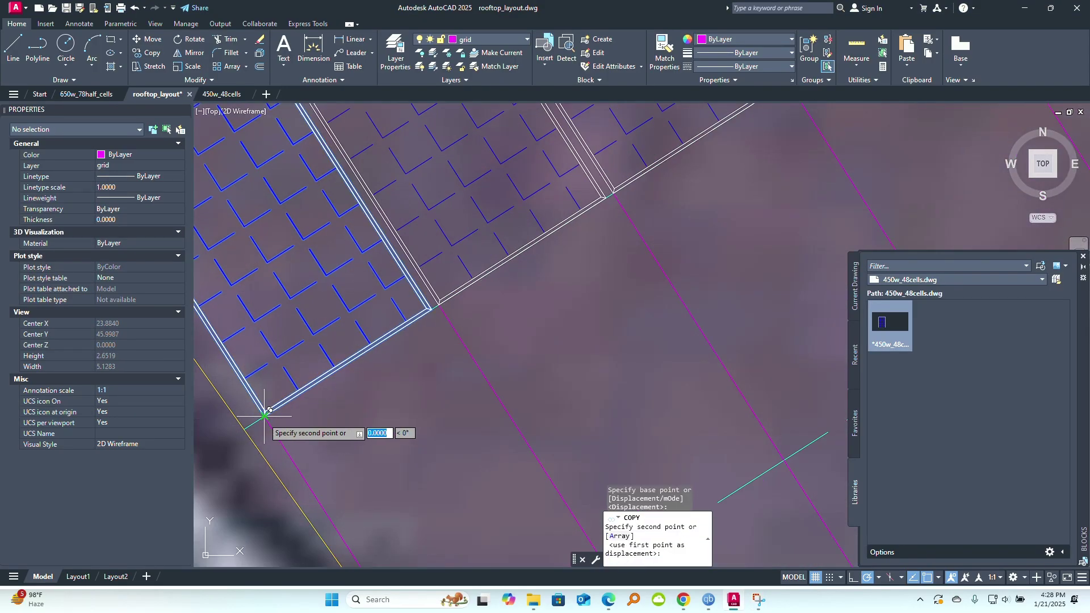
scroll(252, 416, "down", 4)
scroll(324, 484, "up", 3)
left_click(433, 414)
Step: Place further copies of the panel at successive grid intersections to extend the second row along the rooftop
scroll(509, 401, "up", 2)
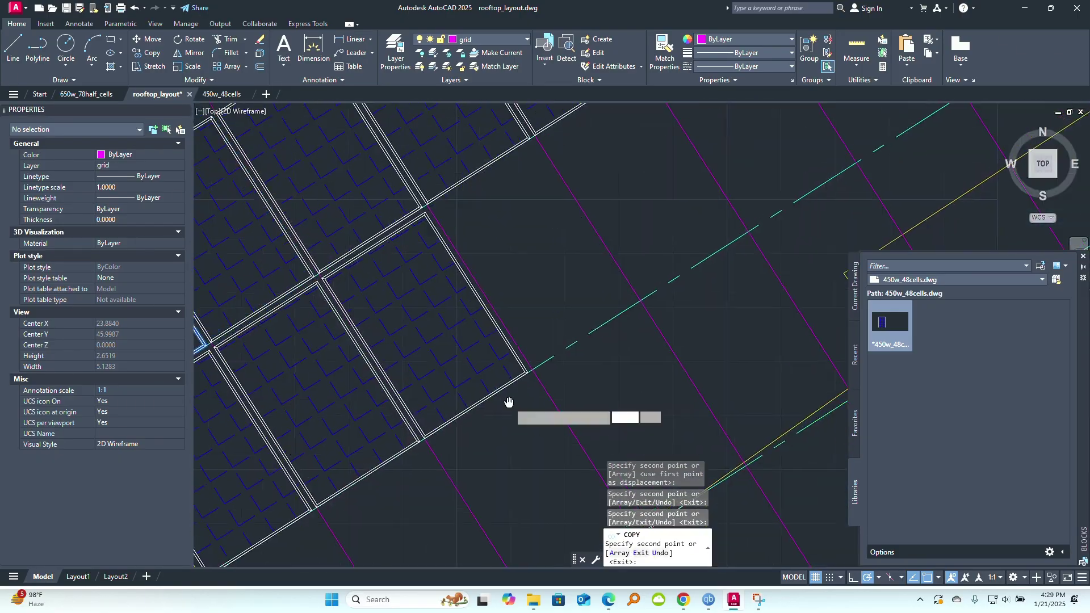
left_click(646, 302)
scroll(530, 360, "down", 2)
scroll(486, 359, "up", 2)
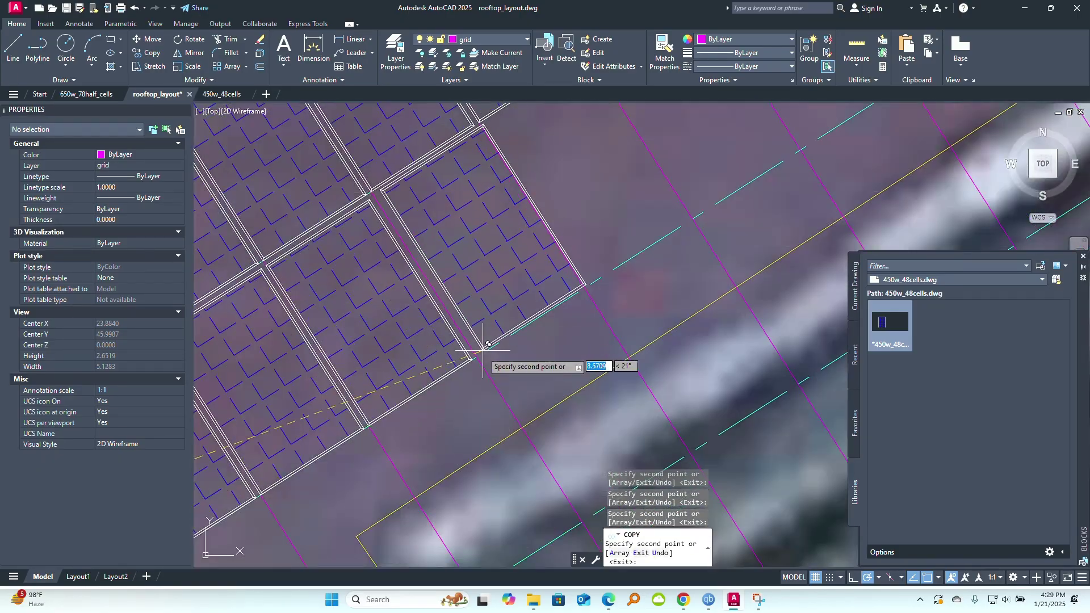
scroll(534, 358, "down", 2)
scroll(600, 340, "up", 2)
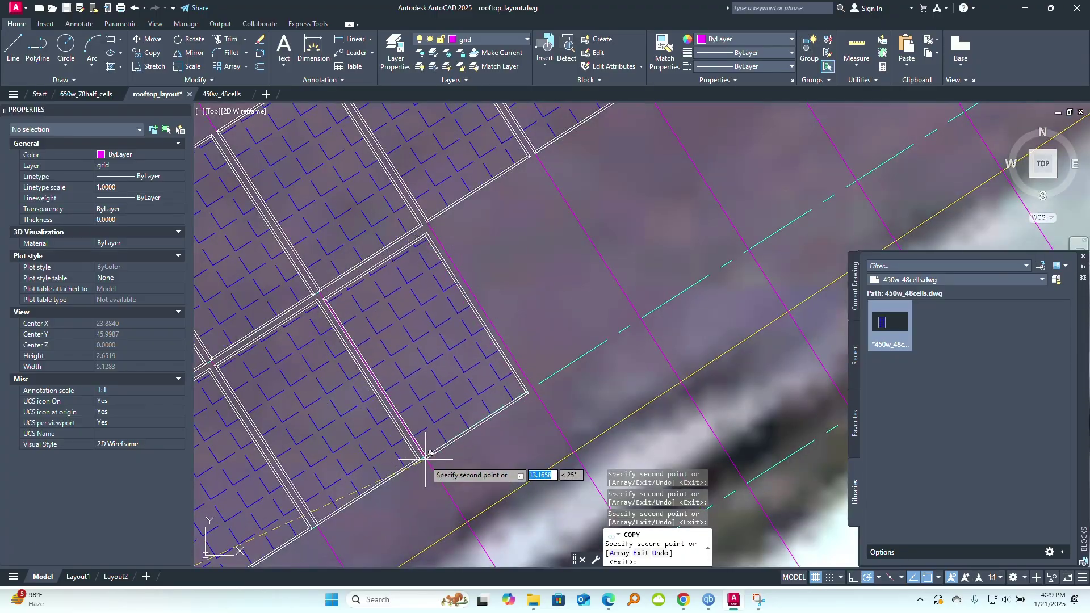
scroll(573, 380, "down", 2)
scroll(458, 462, "up", 2)
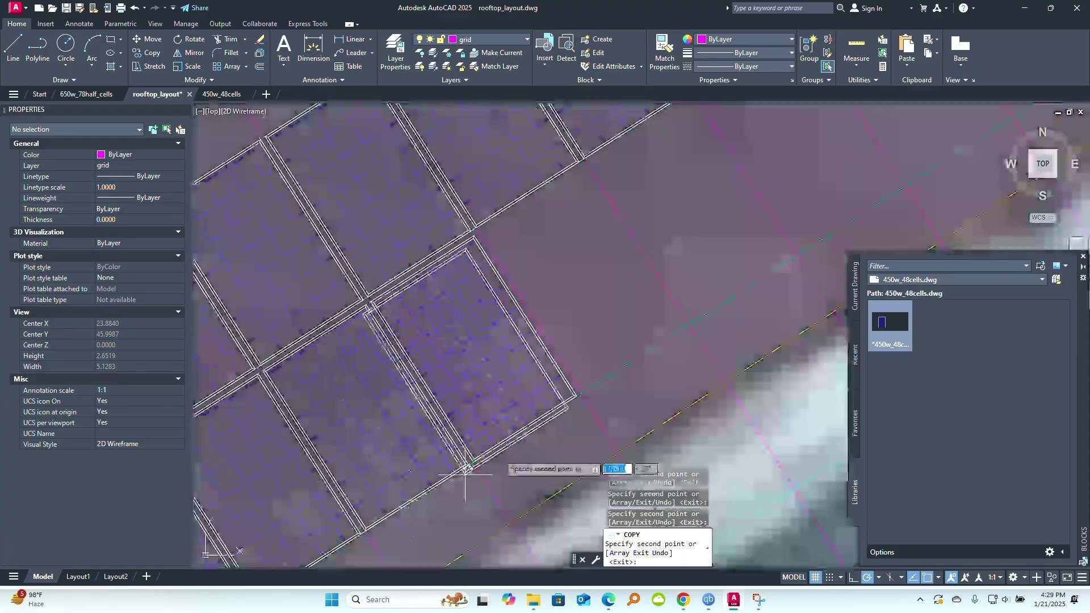
scroll(608, 401, "down", 2)
scroll(564, 384, "up", 2)
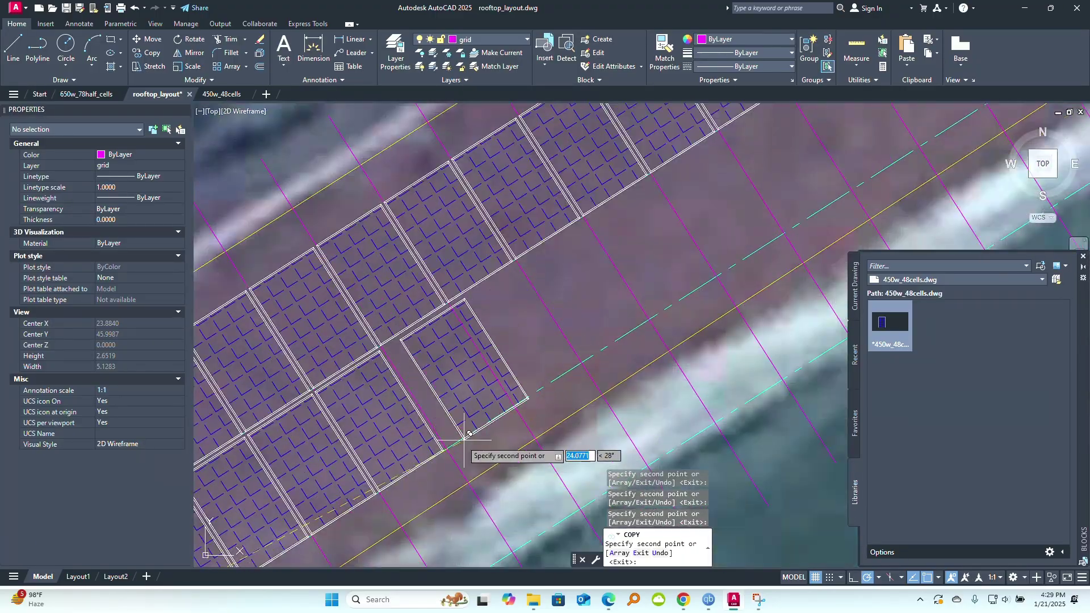
scroll(703, 327, "down", 2)
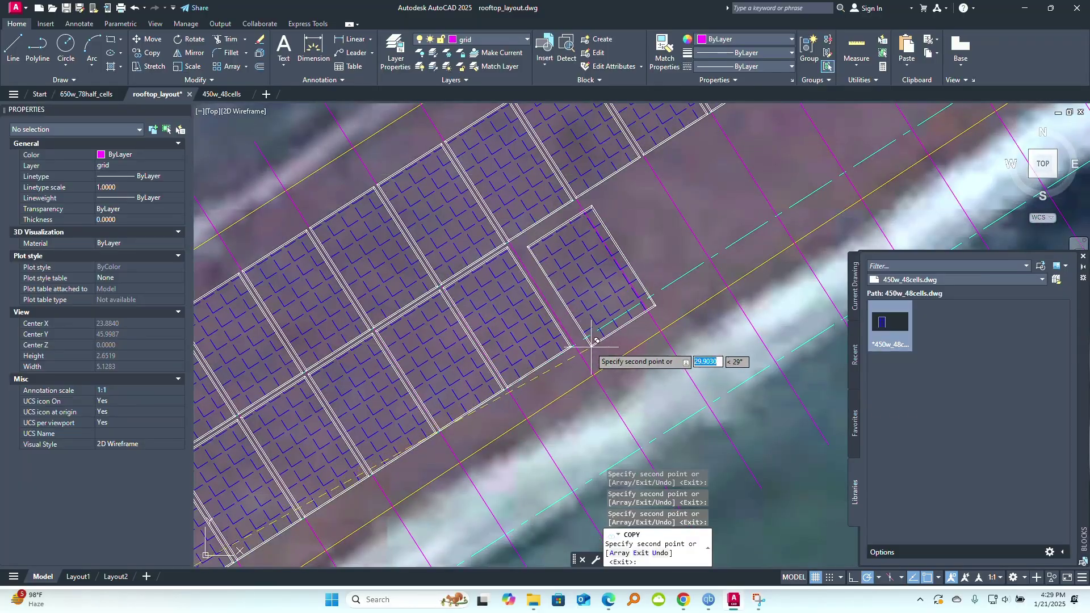
scroll(590, 352, "up", 2)
scroll(390, 445, "down", 2)
scroll(452, 390, "up", 2)
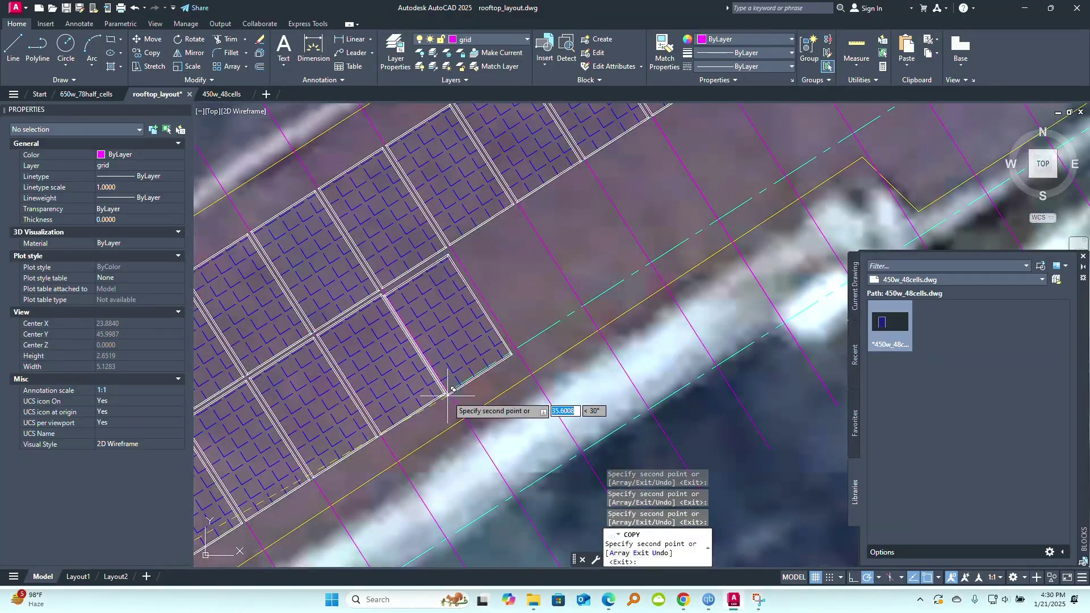
scroll(515, 348, "down", 2)
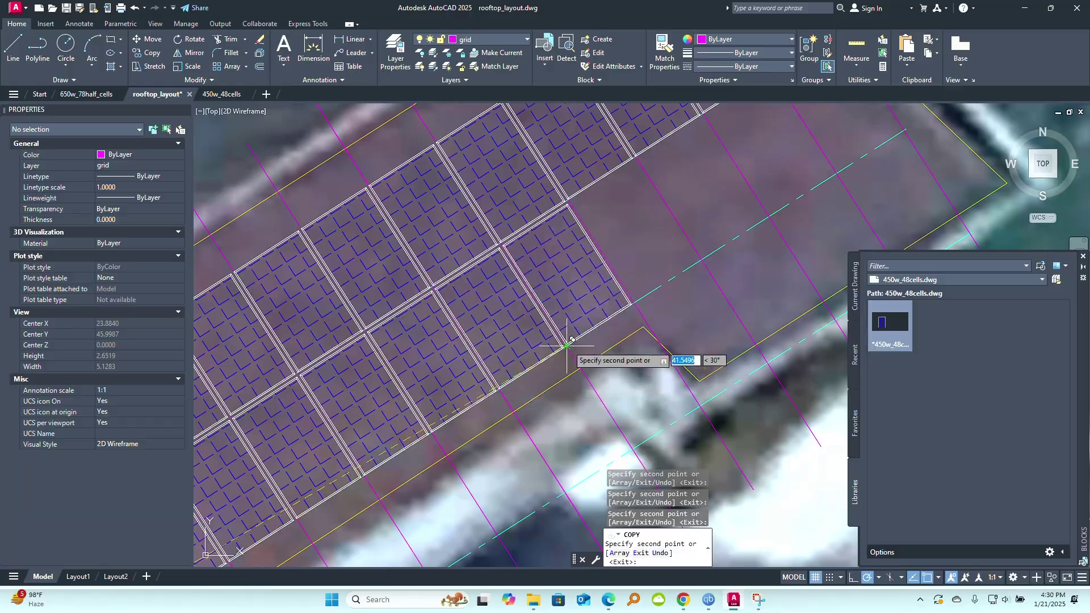
scroll(393, 464, "up", 2)
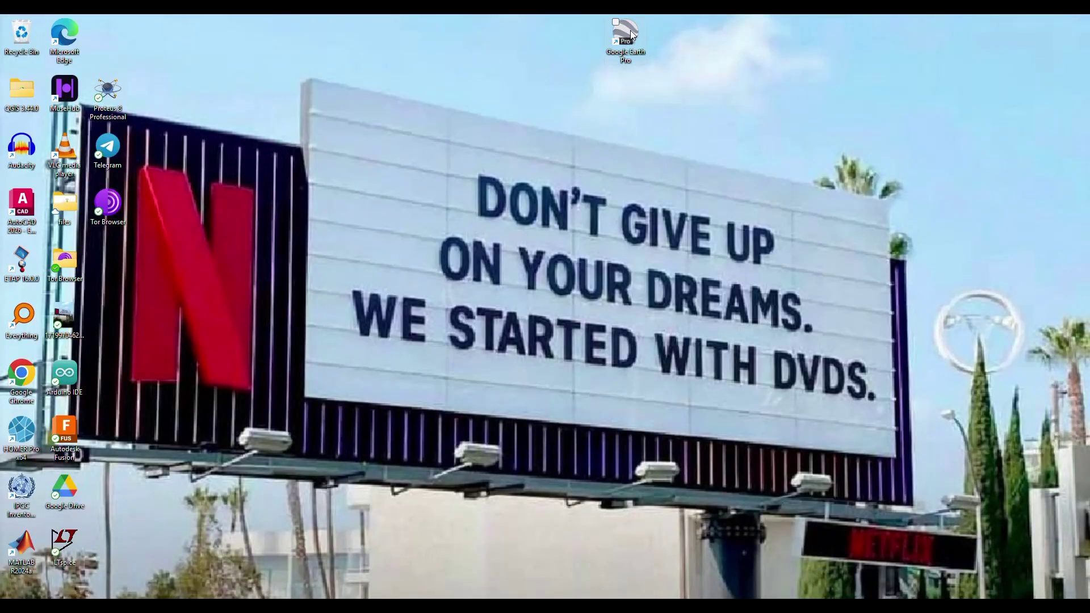
Step: Open Google Earth Pro and search for RCEES
double_click(630, 34)
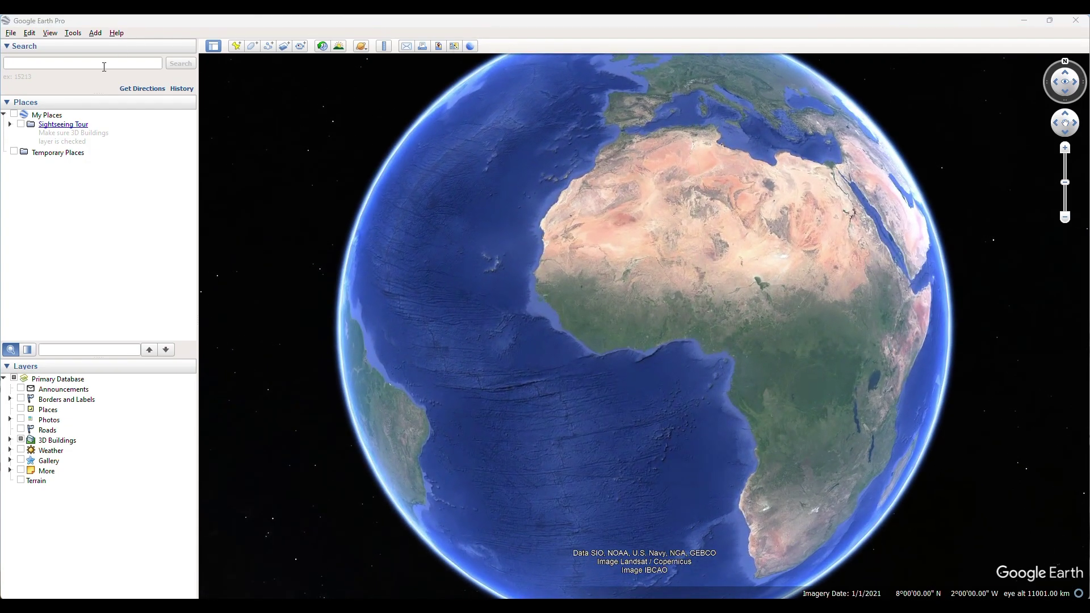
left_click(104, 66)
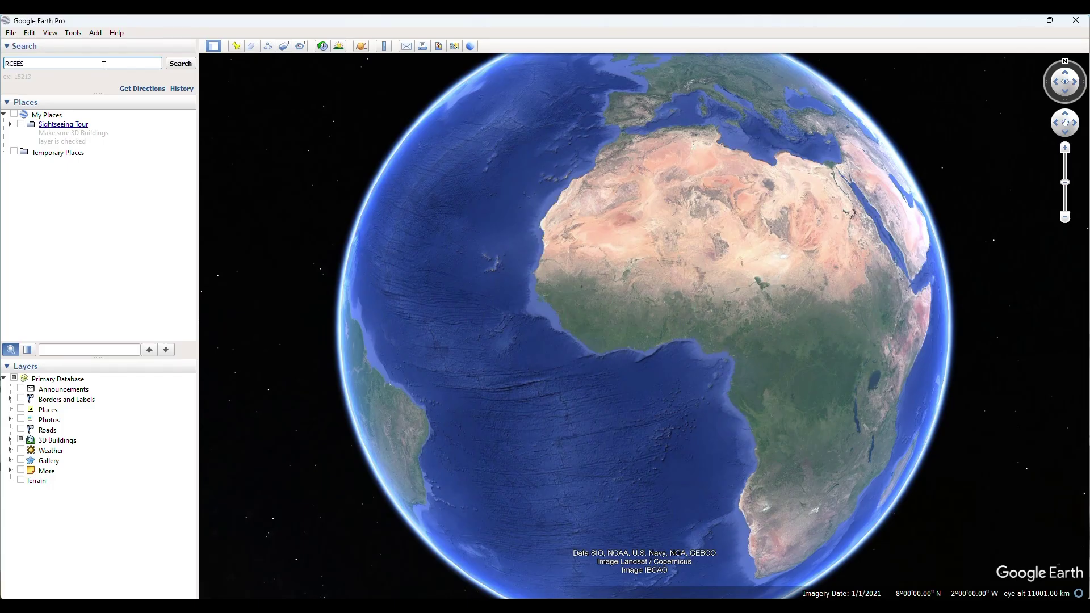
key("Return")
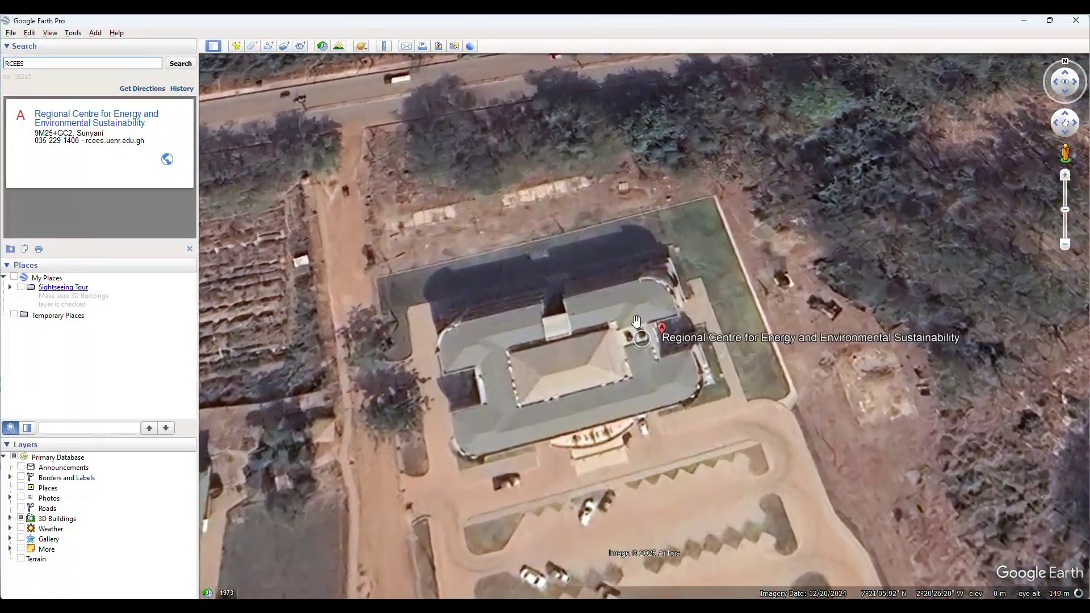
Step: Clear the search results and zoom in on the Regional Centre for Energy and Environmental Sustainability building
left_click(191, 247)
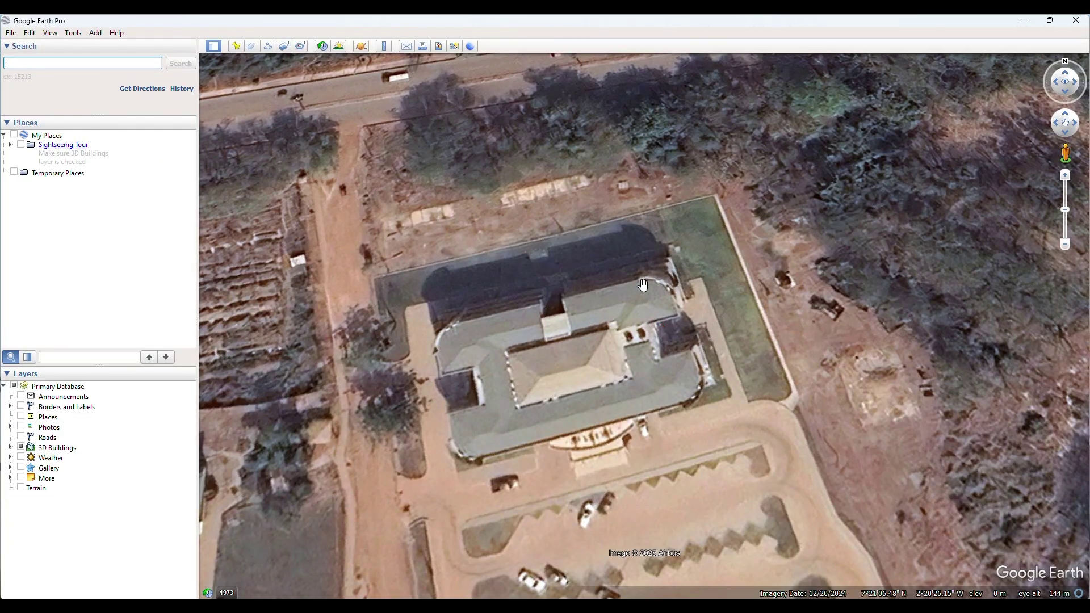
scroll(612, 318, "up", 2)
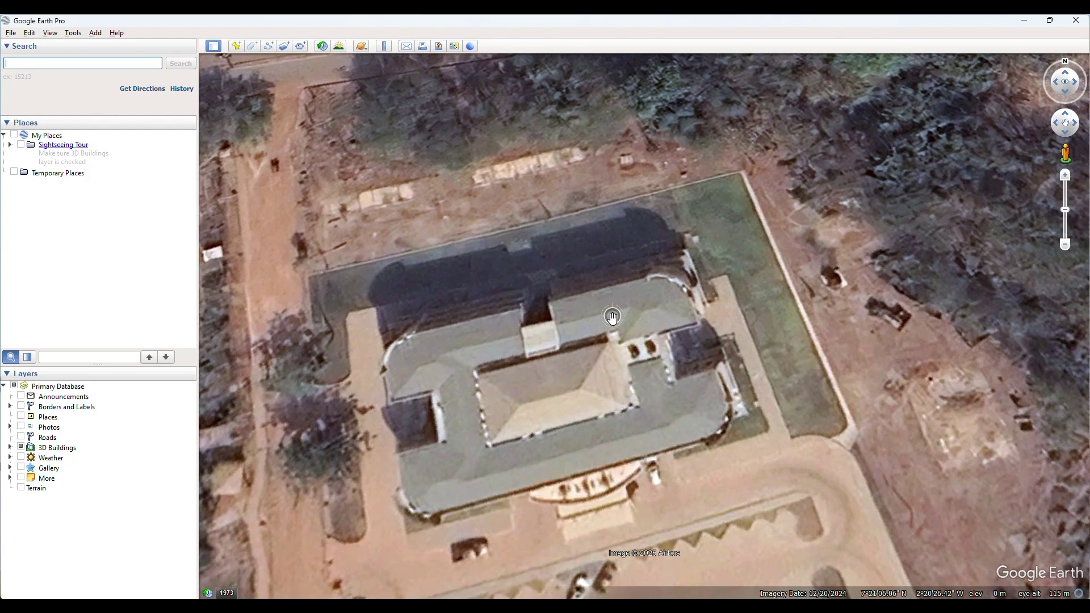
scroll(575, 316, "up", 1)
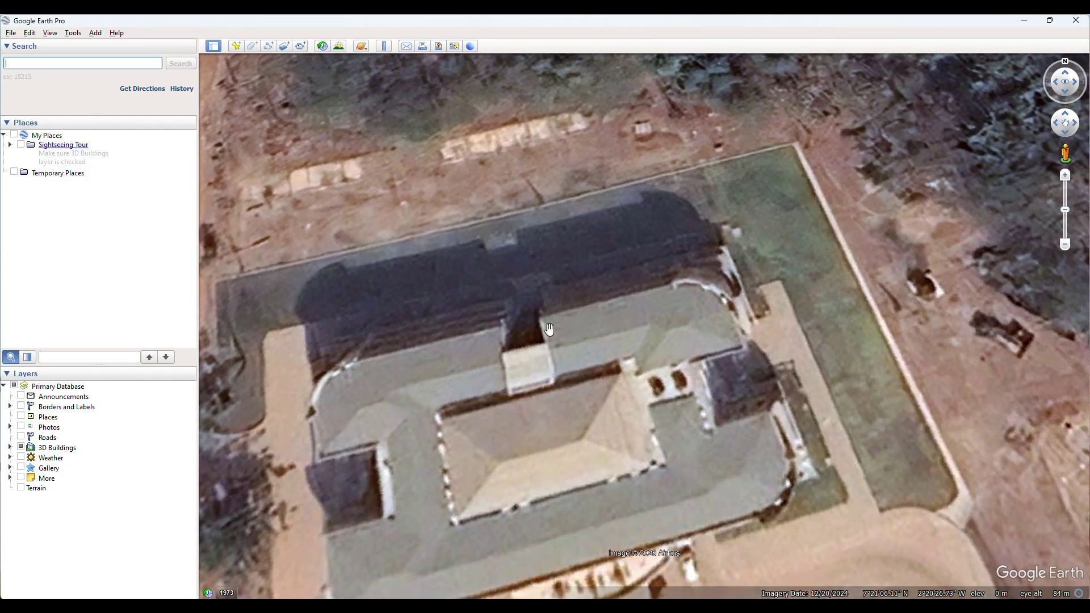
scroll(613, 292, "up", 1)
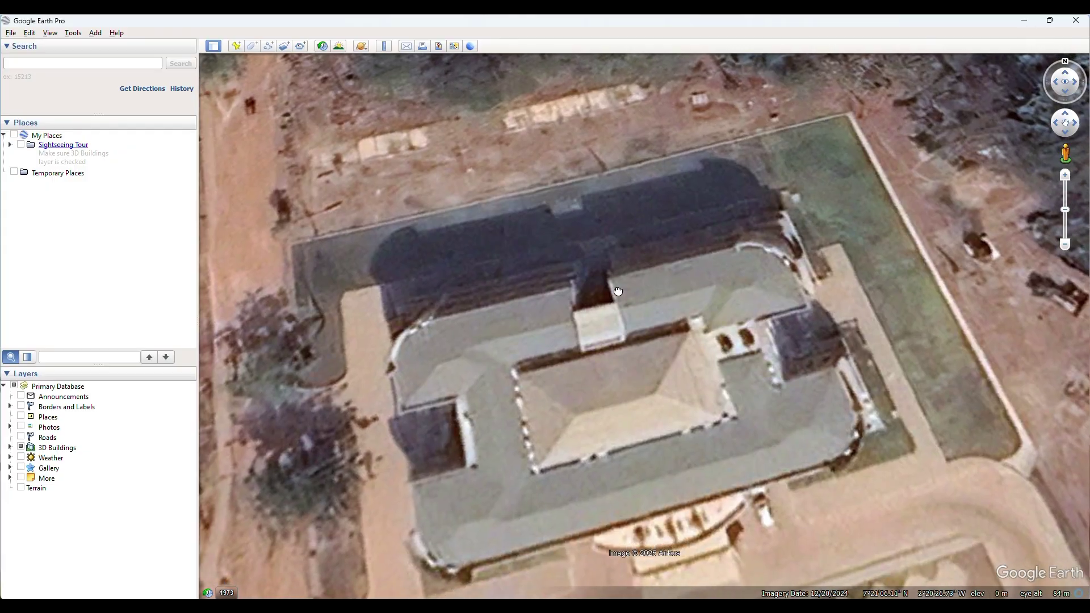
Step: Rotate, tilt and pan the map so the building's roof is squared up and fully framed from above
left_click(1067, 65)
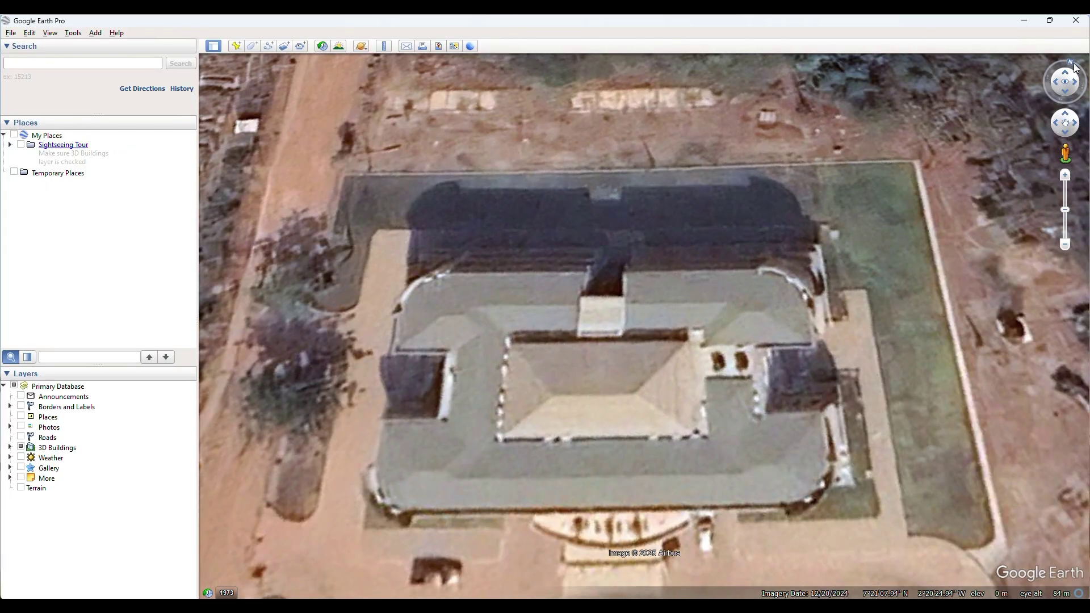
left_click_drag(1077, 67, 1069, 63)
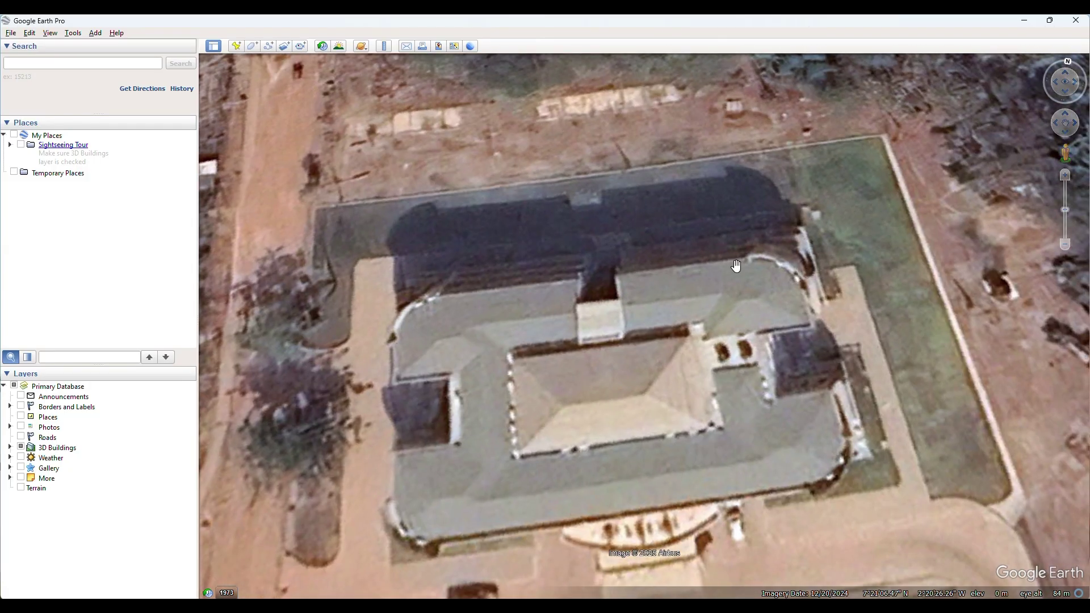
left_click_drag(689, 275, 702, 236)
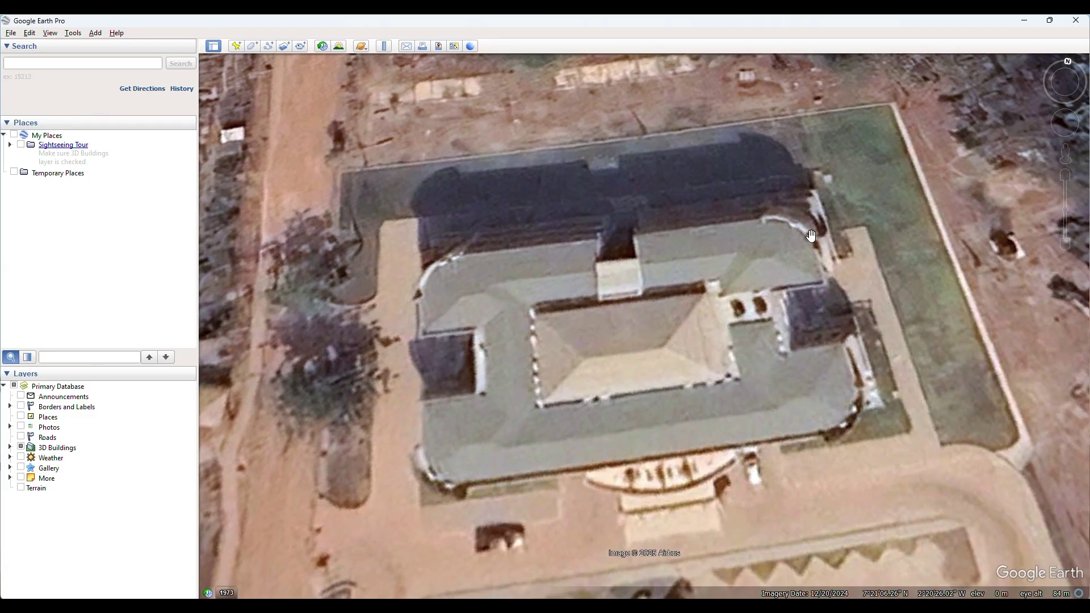
middle_click_drag(813, 220, 782, 147)
scroll(782, 148, "up", 2)
middle_click_drag(704, 206, 698, 182)
left_click_drag(628, 218, 674, 219)
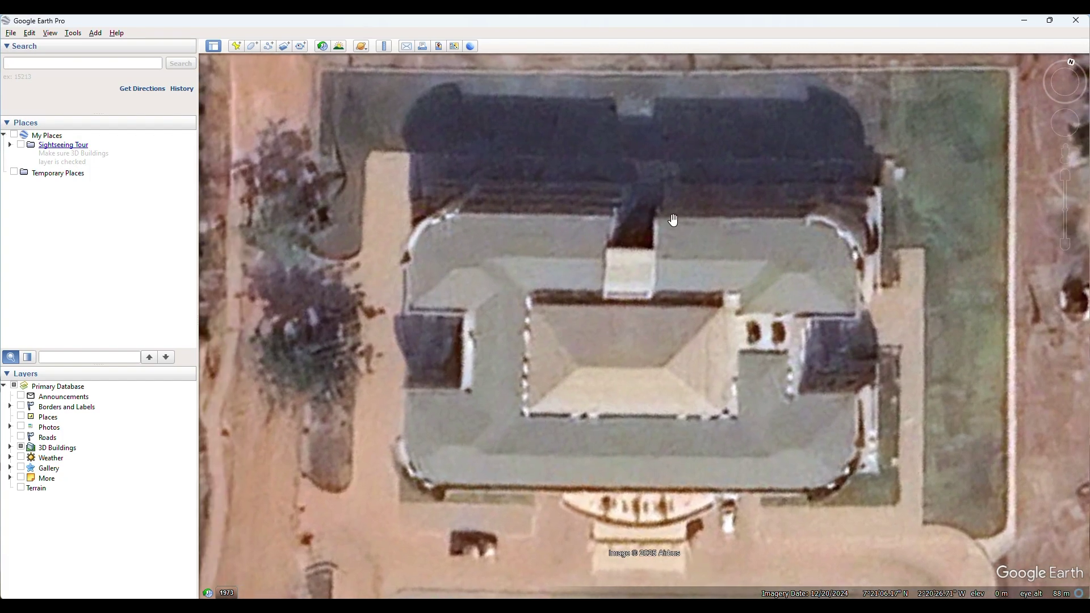
middle_click_drag(724, 213, 721, 211)
middle_click_drag(702, 284, 701, 271)
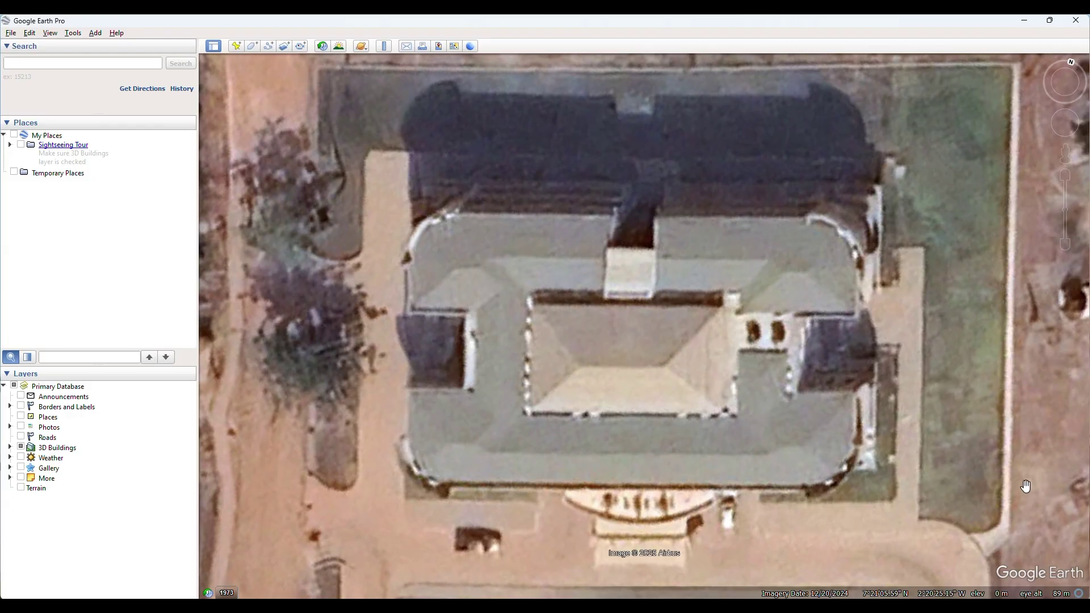
Step: Zoom in, straighten and recentre the map so the building's roof fills the view
scroll(771, 286, "up", 2)
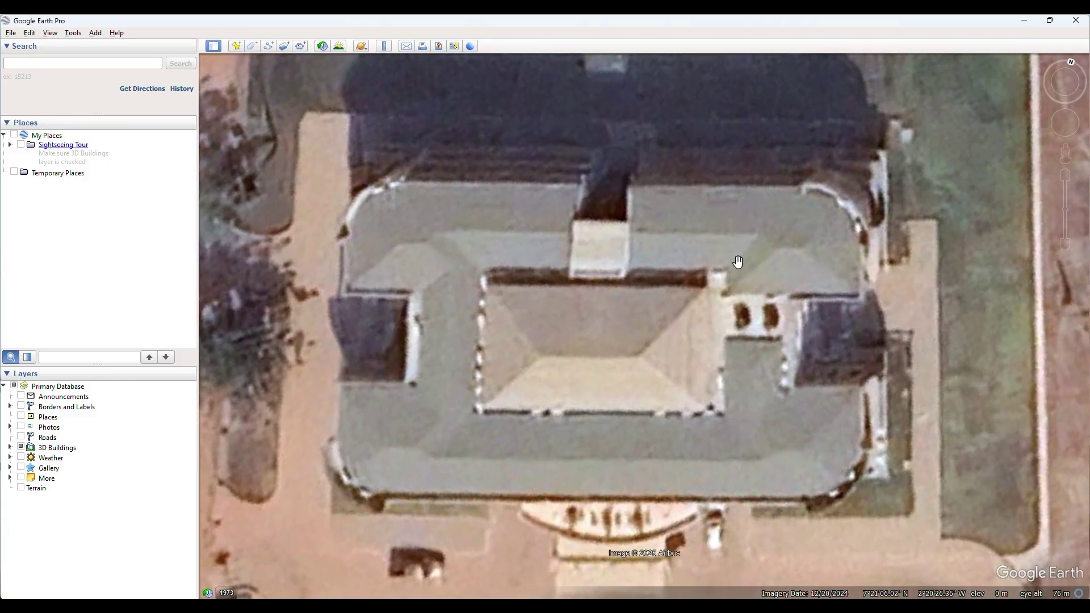
middle_click_drag(740, 259, 738, 244)
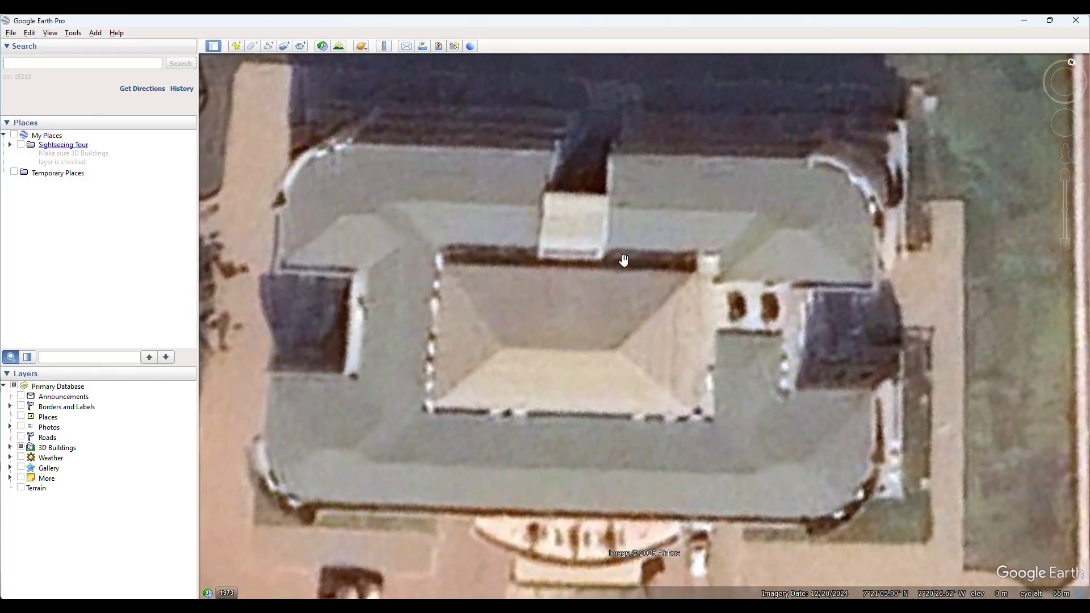
left_click_drag(625, 260, 642, 280)
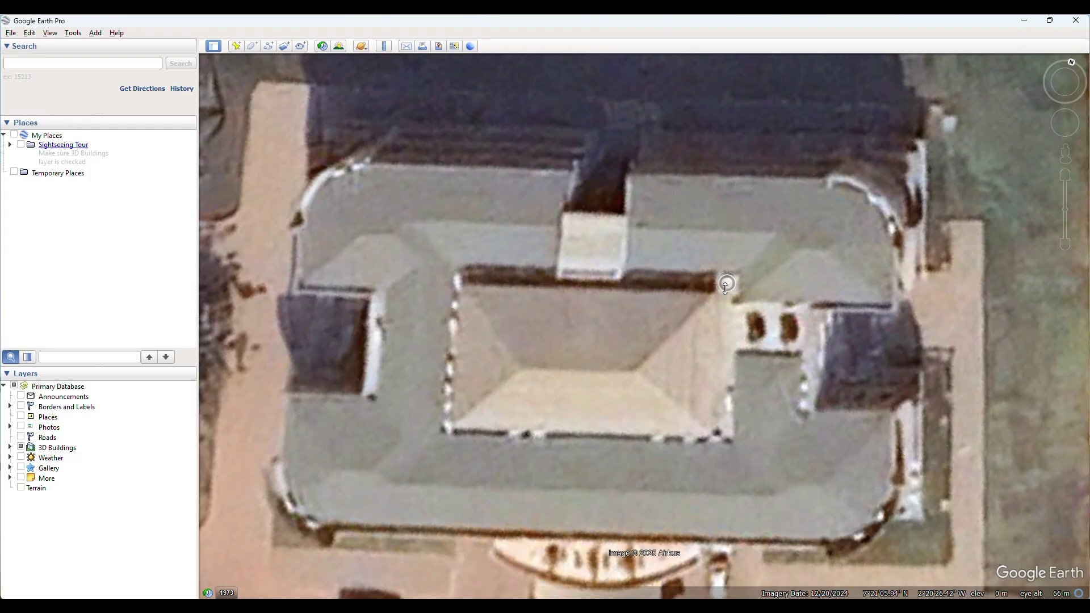
middle_click_drag(727, 284, 729, 284)
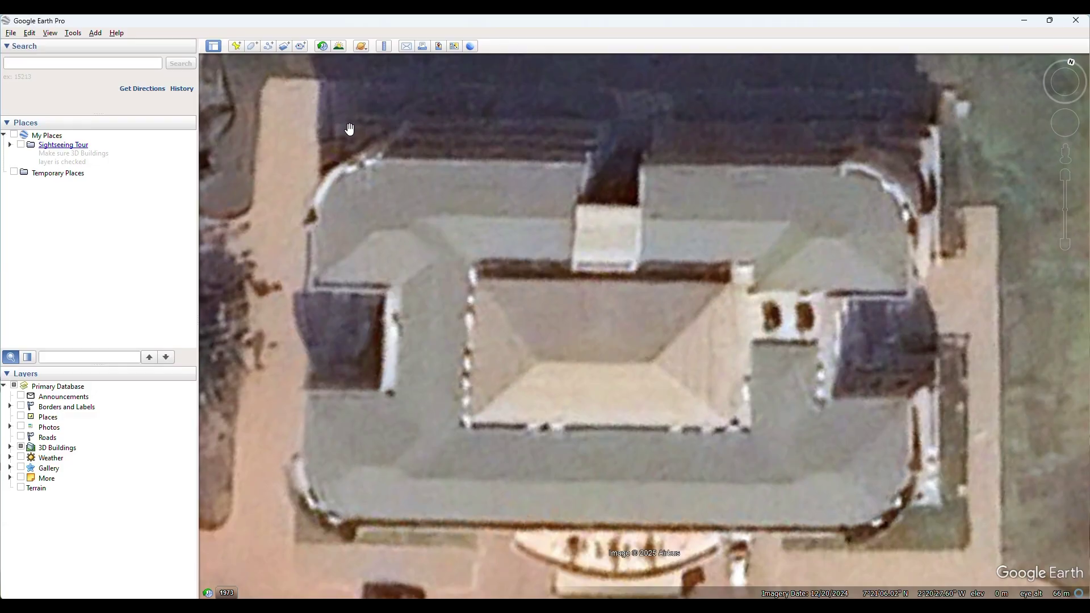
Step: Start an image export of the framed roof view at the Maximum (8192x4883) resolution
left_click(11, 33)
mouse_move(94, 62)
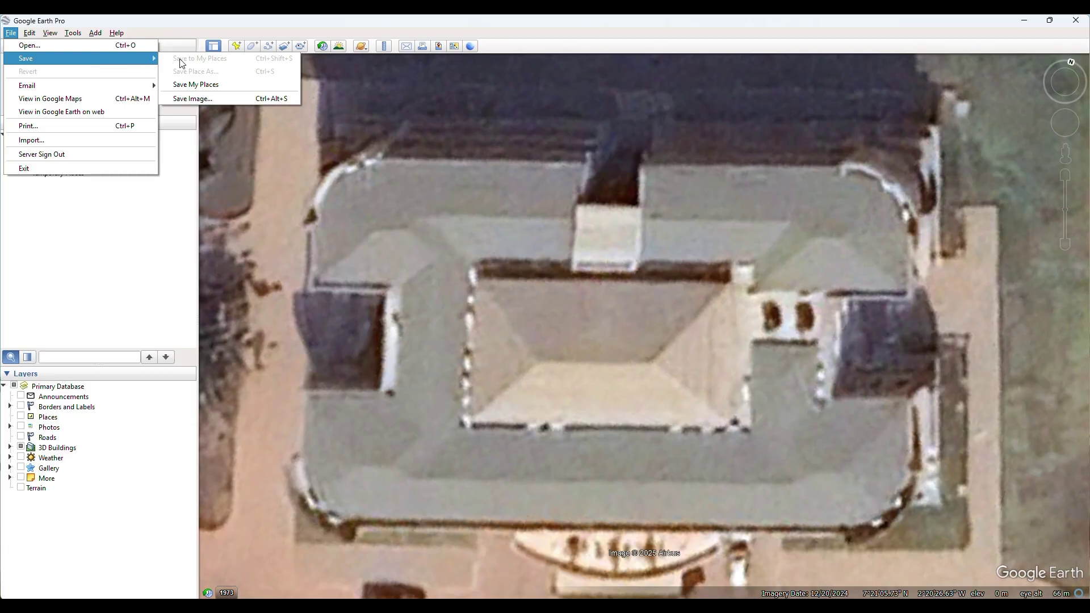
left_click(197, 101)
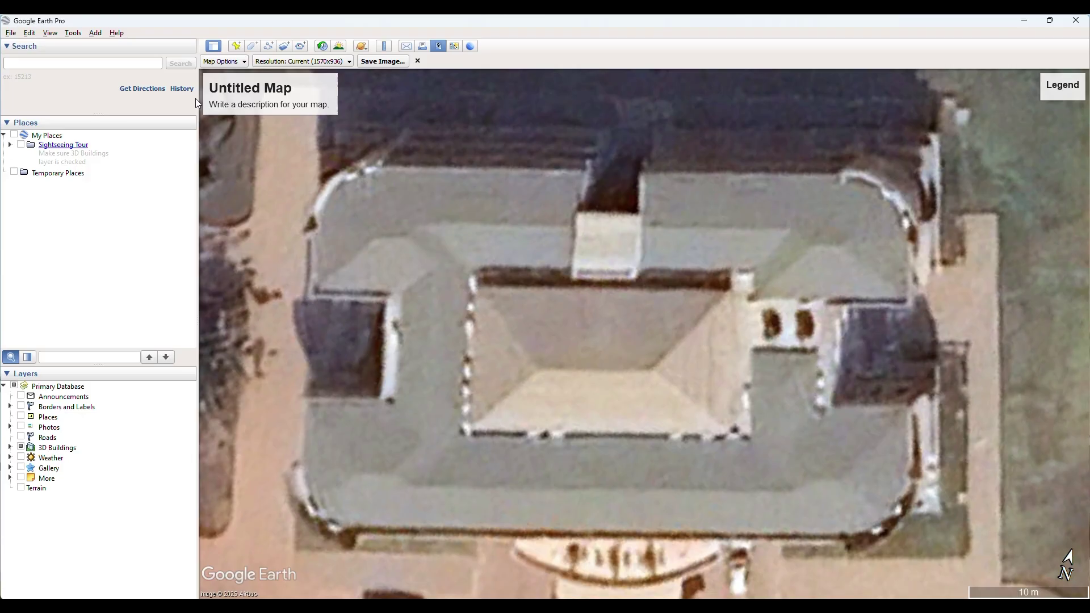
left_click(285, 59)
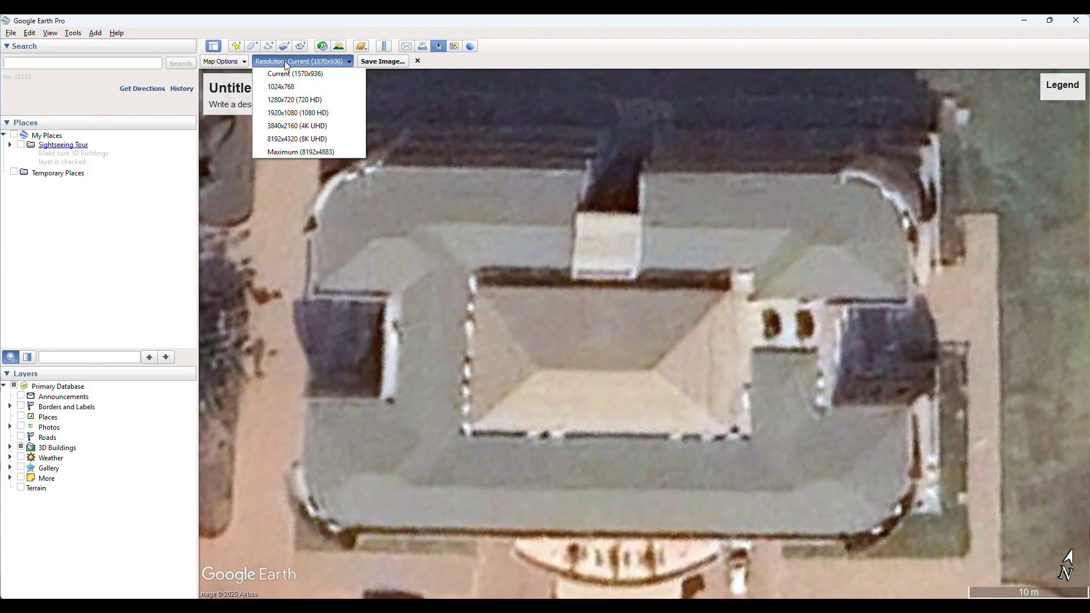
left_click(297, 152)
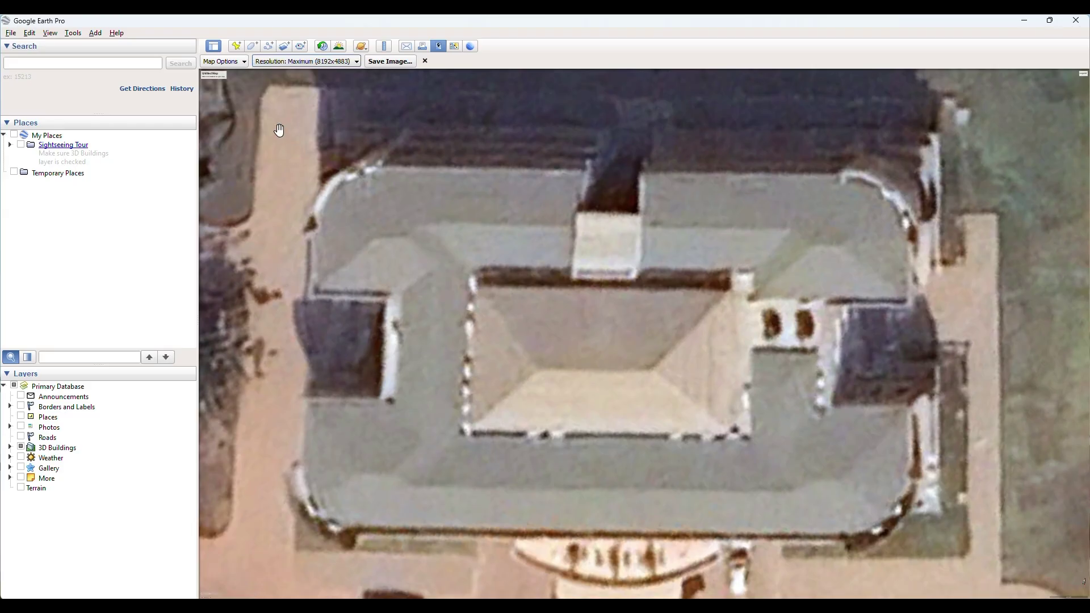
Step: Remove the title and description and the legend from the map image, keeping the scale and compass
left_click(227, 65)
left_click(231, 64)
left_click(228, 107)
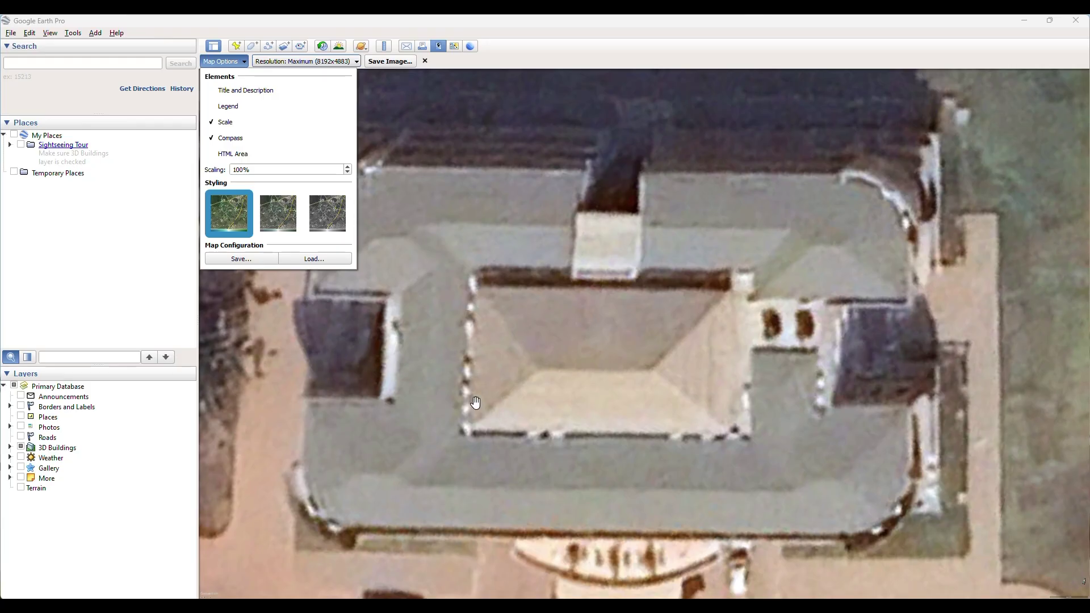
Step: Raise the scaling of the map elements to 620% so the scale bar and compass are drawn larger
left_click(348, 167)
left_click(348, 167)
left_click(348, 167)
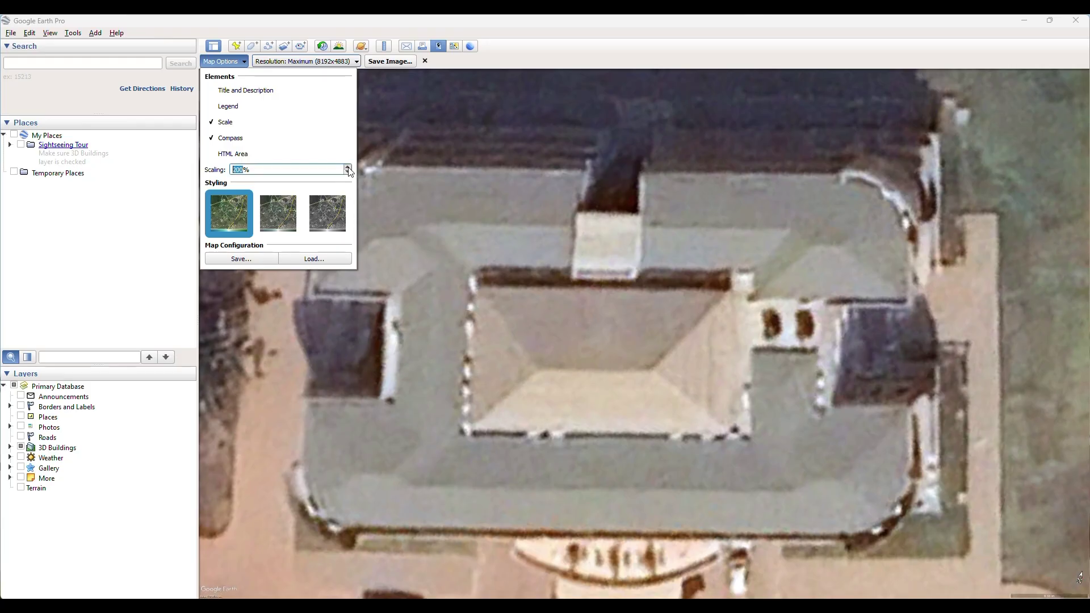
left_click(347, 168)
left_click(348, 168)
left_click(348, 167)
left_click(348, 167)
left_click(348, 168)
left_click(347, 167)
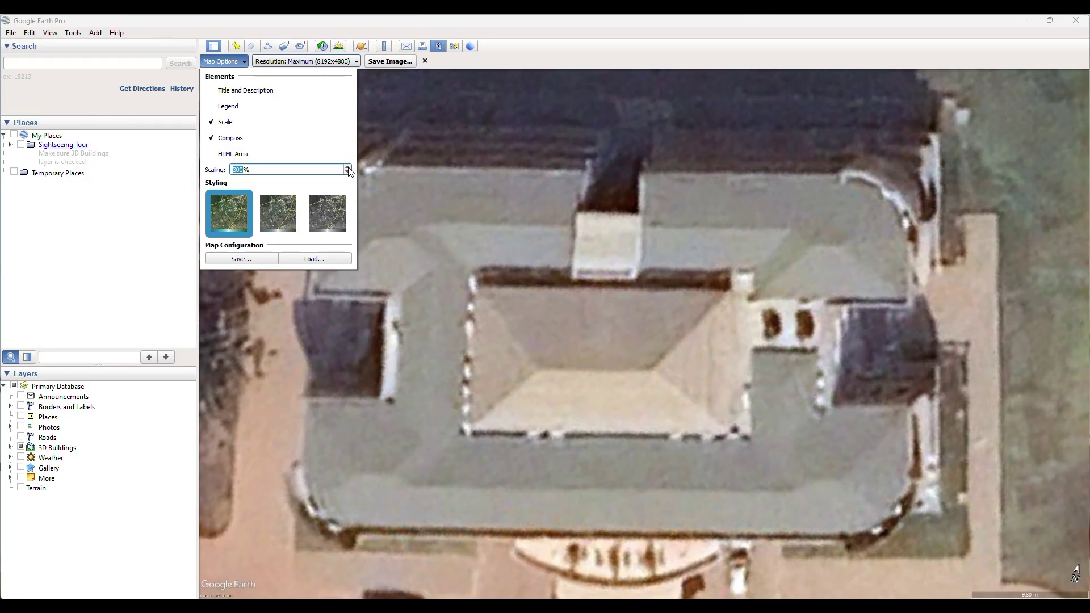
left_click(348, 167)
left_click(348, 167)
left_click(348, 168)
left_click(348, 168)
left_click(348, 167)
left_click(348, 167)
left_click(348, 167)
left_click(348, 168)
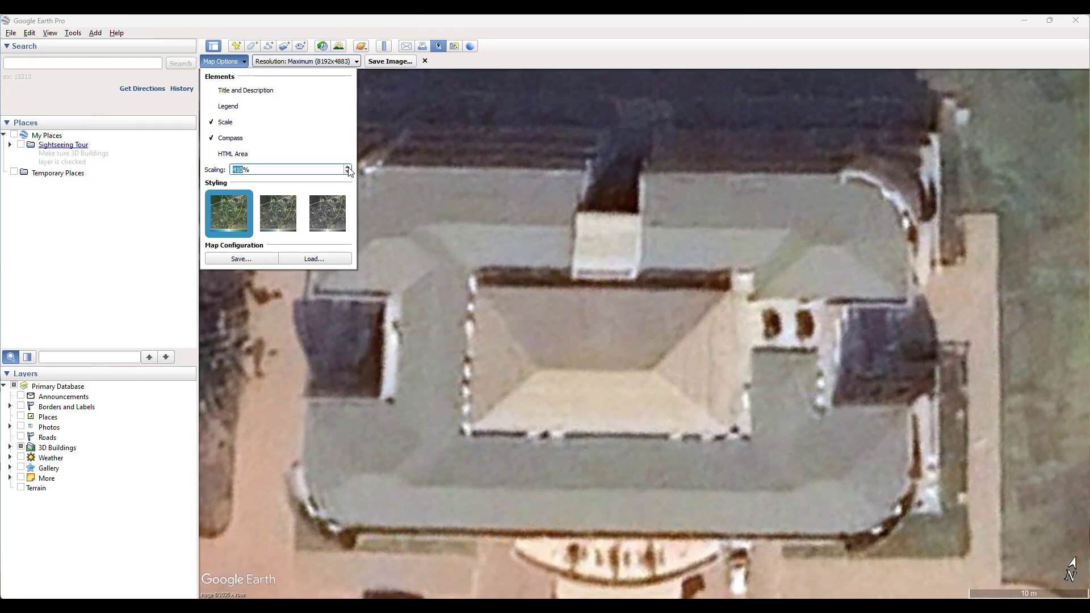
left_click(348, 168)
left_click(348, 168)
left_click(348, 168)
left_click(348, 167)
left_click(347, 167)
left_click(348, 167)
left_click(348, 168)
left_click(347, 167)
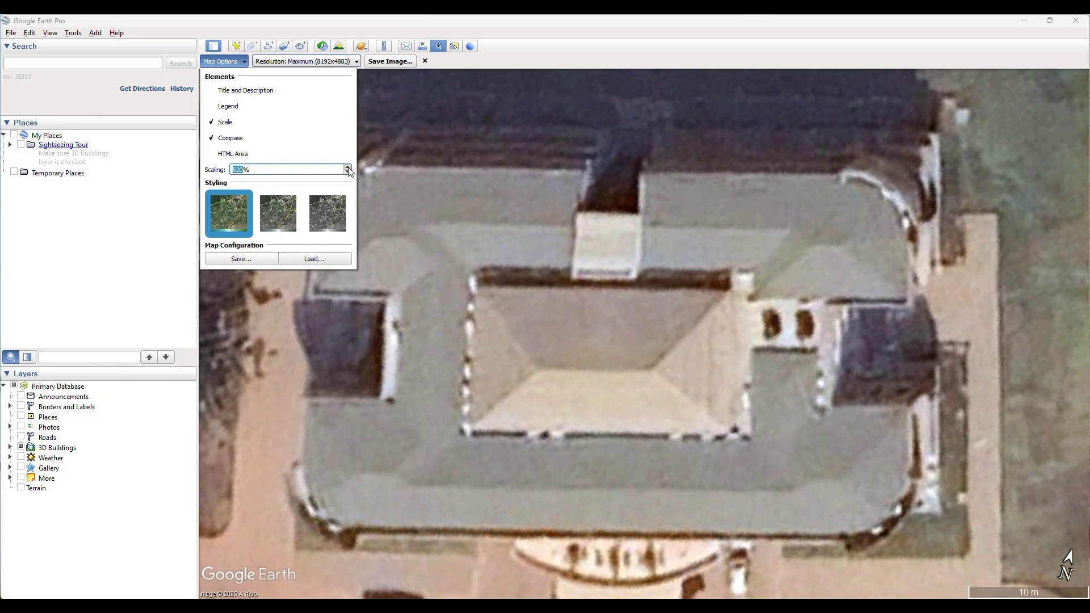
left_click(348, 168)
left_click(348, 167)
left_click(348, 167)
left_click(348, 167)
left_click(348, 168)
left_click(348, 168)
left_click(348, 167)
left_click(348, 167)
left_click(348, 167)
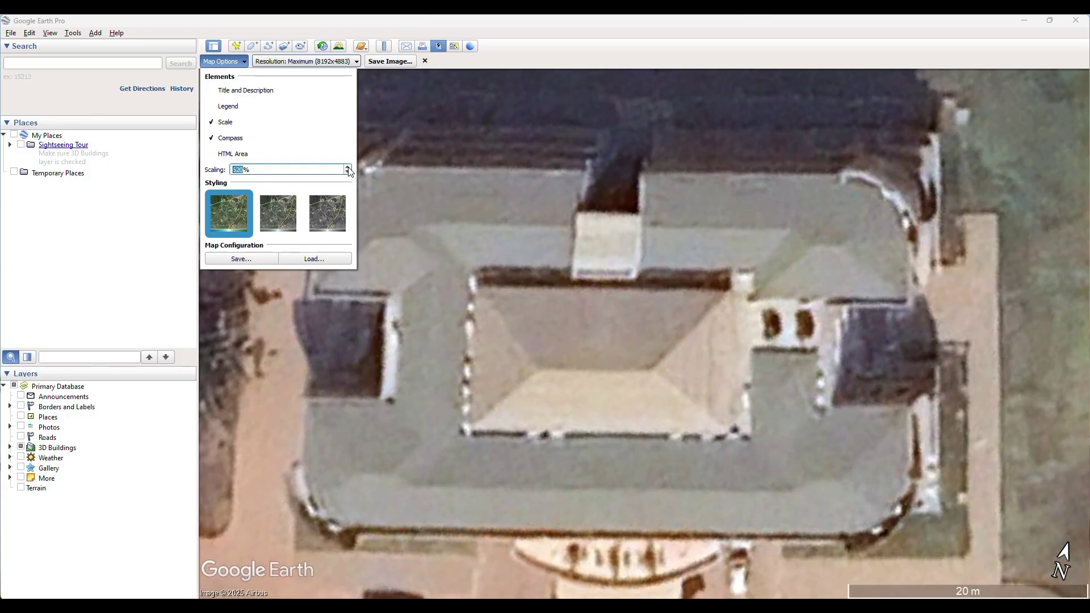
left_click(398, 208)
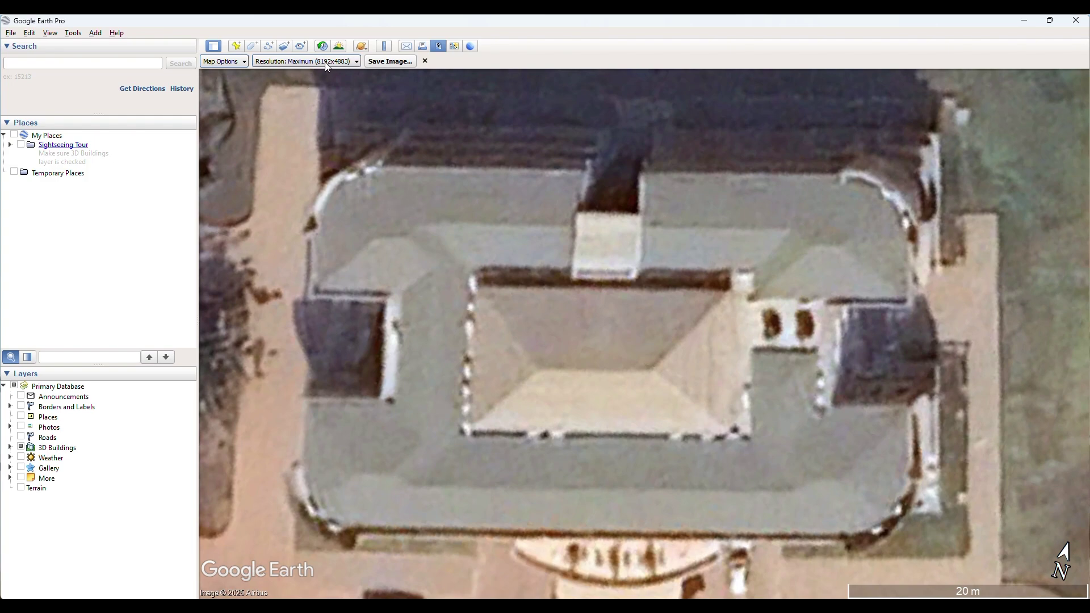
Step: Save the map image as a JPEG named rcees in the Downloads folder, replacing the existing file
left_click(381, 62)
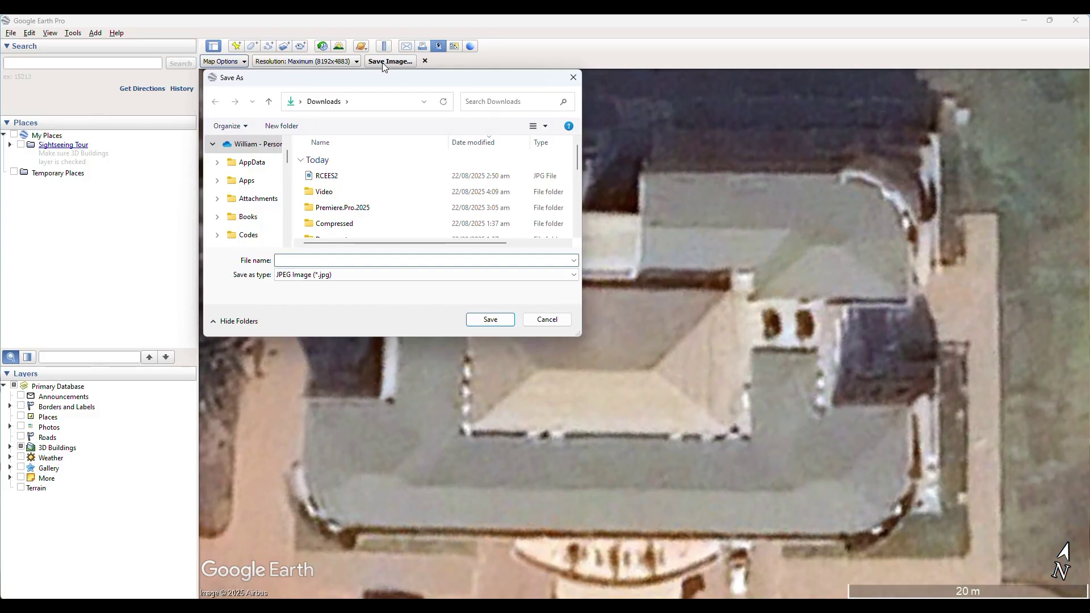
type("rcees")
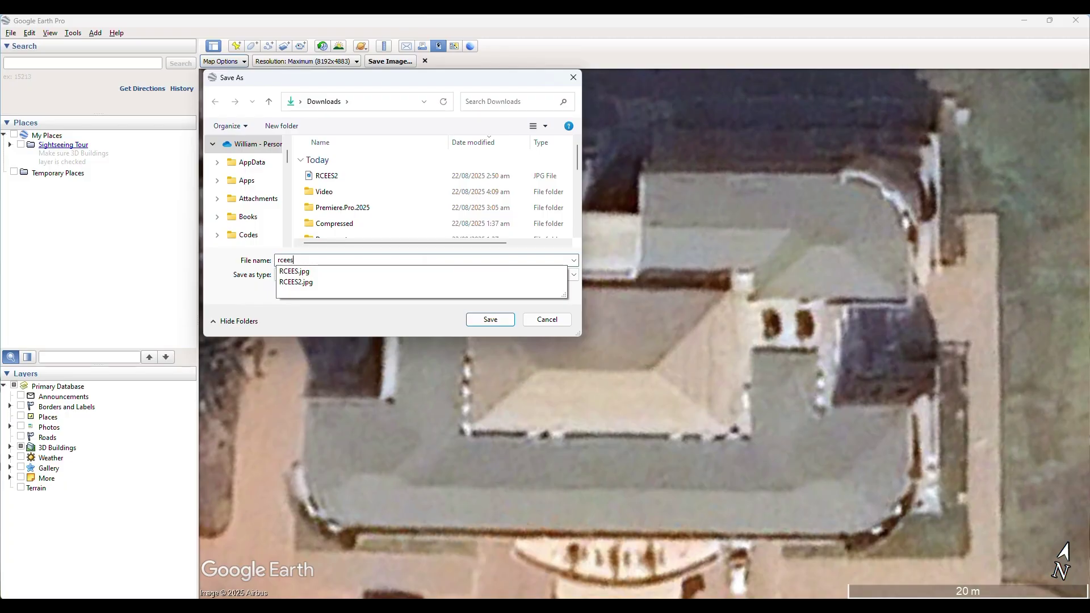
key("Return")
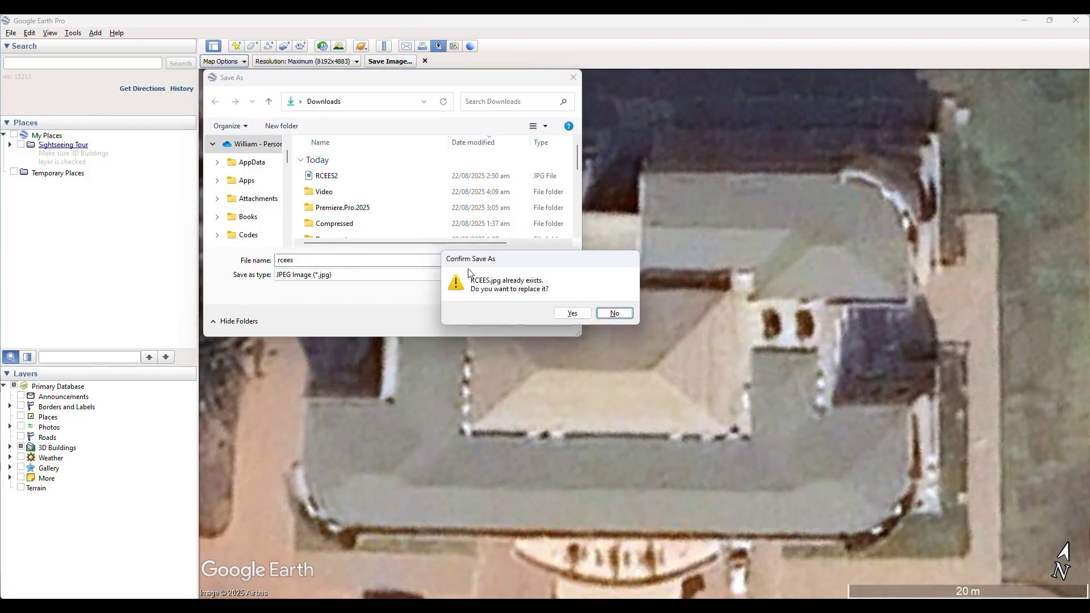
left_click(573, 313)
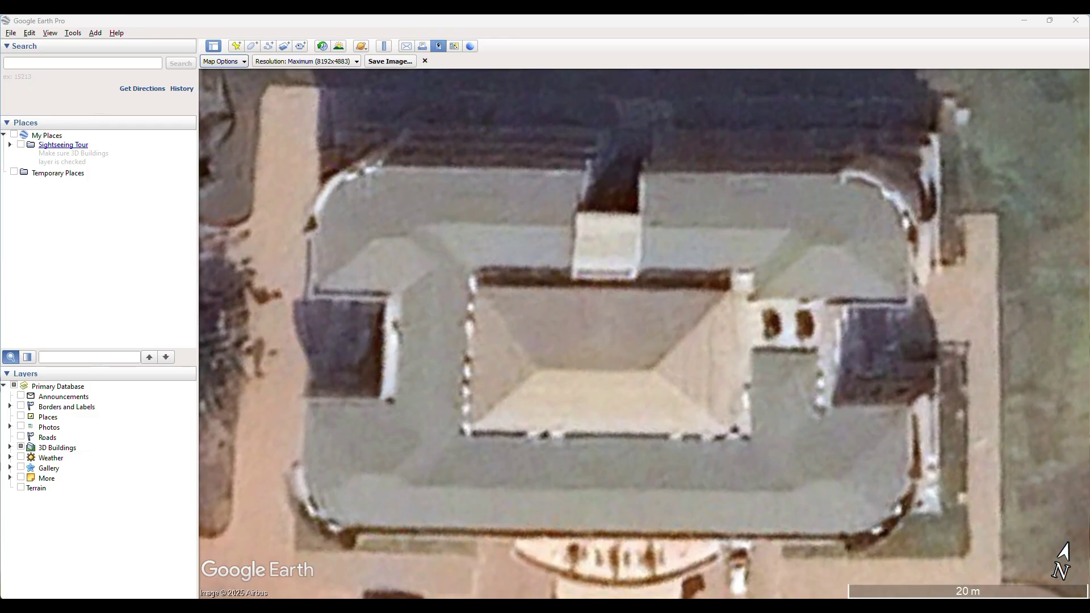
Step: Switch to File Explorer and open RCEES.jpg from the local Downloads folder for viewing
mouse_move(446, 606)
key("super+e")
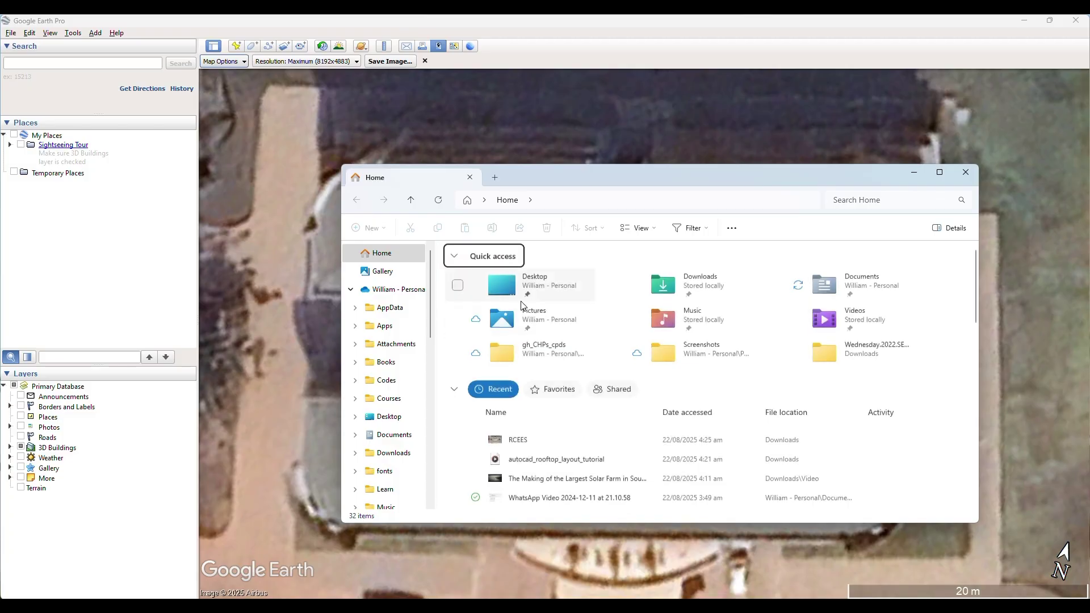
left_click(389, 454)
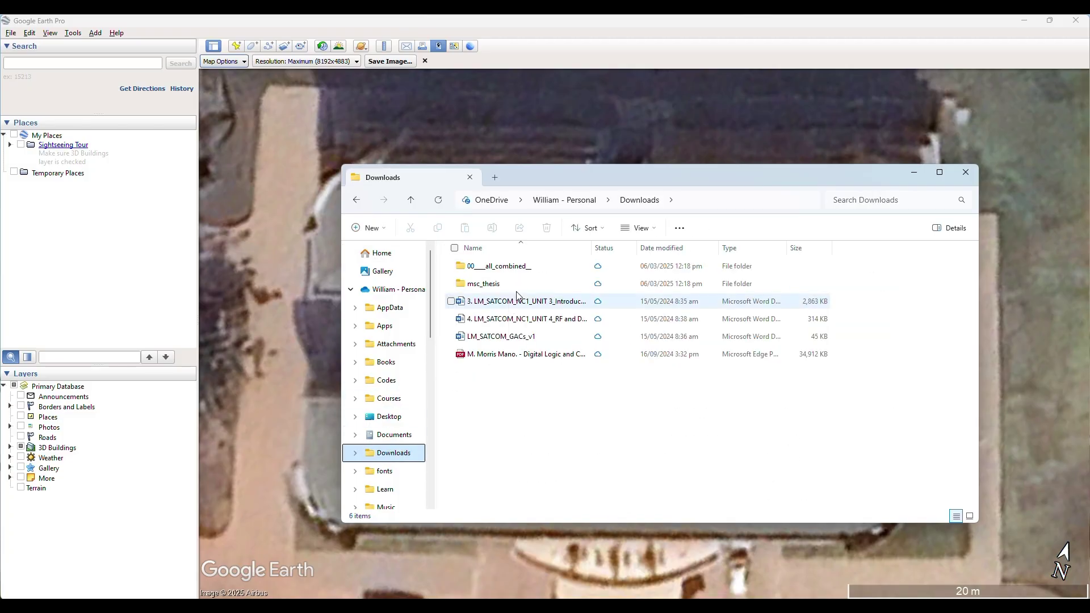
scroll(404, 488, "down", 1)
scroll(404, 487, "down", 3)
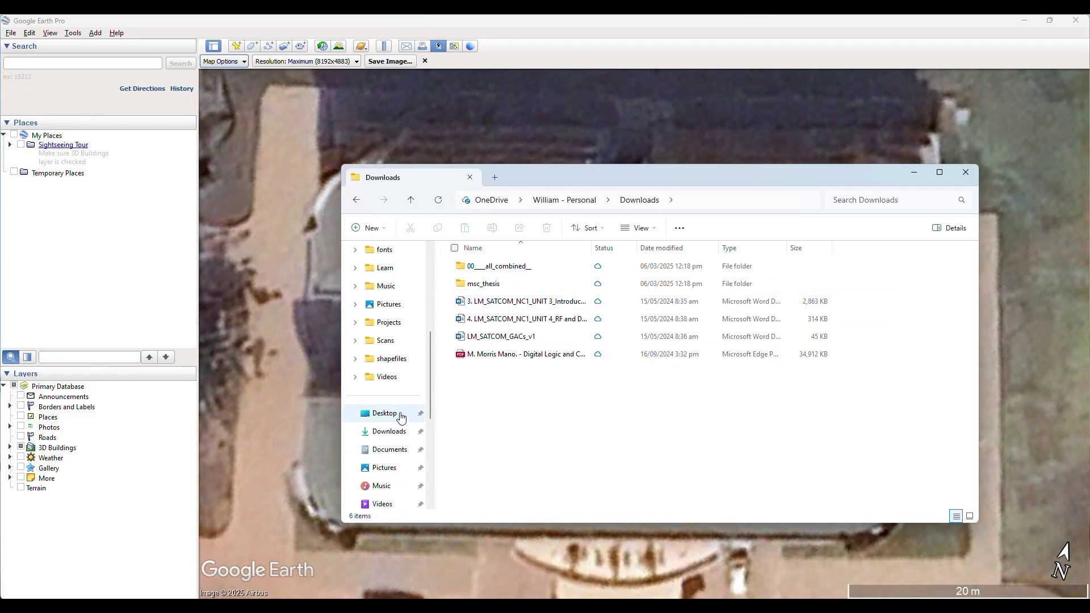
left_click(390, 431)
double_click(499, 281)
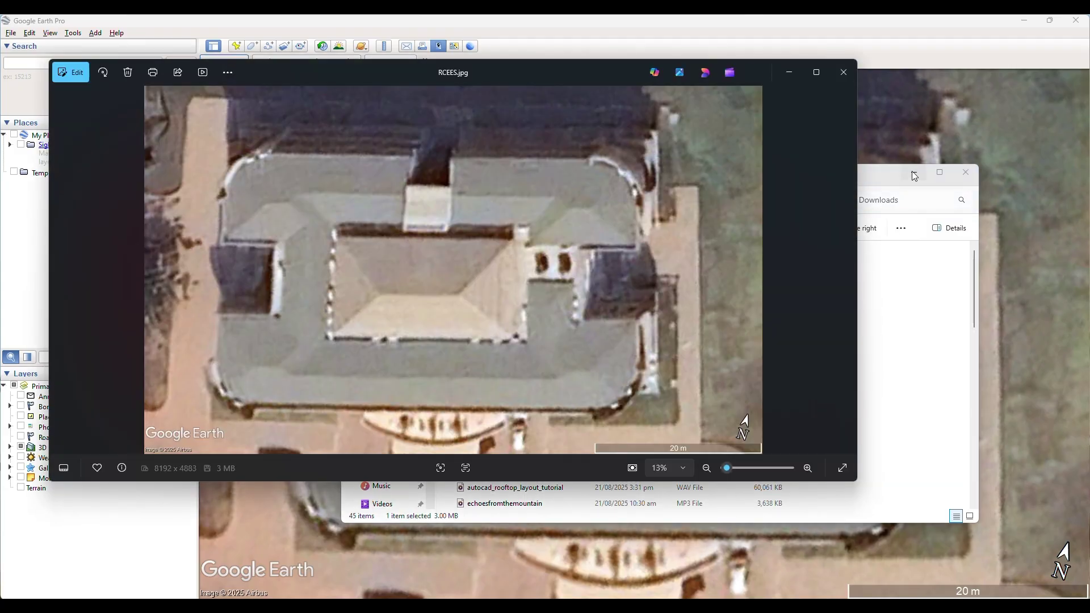
left_click(913, 172)
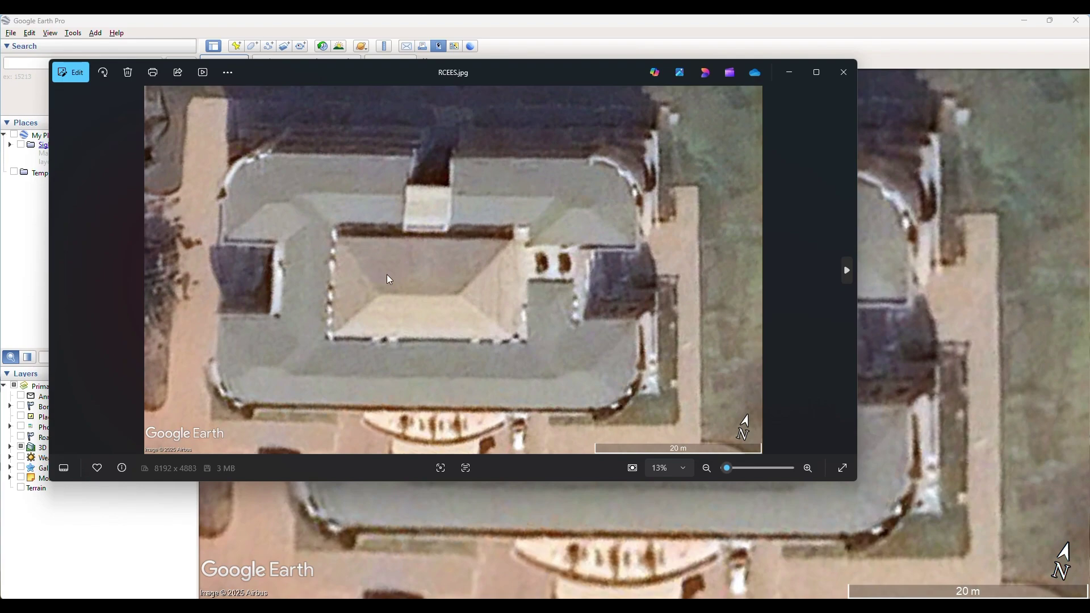
Step: Check the exported roof image's detail, scale bar and compass up close, and close the image viewer
left_click_drag(486, 70, 604, 114)
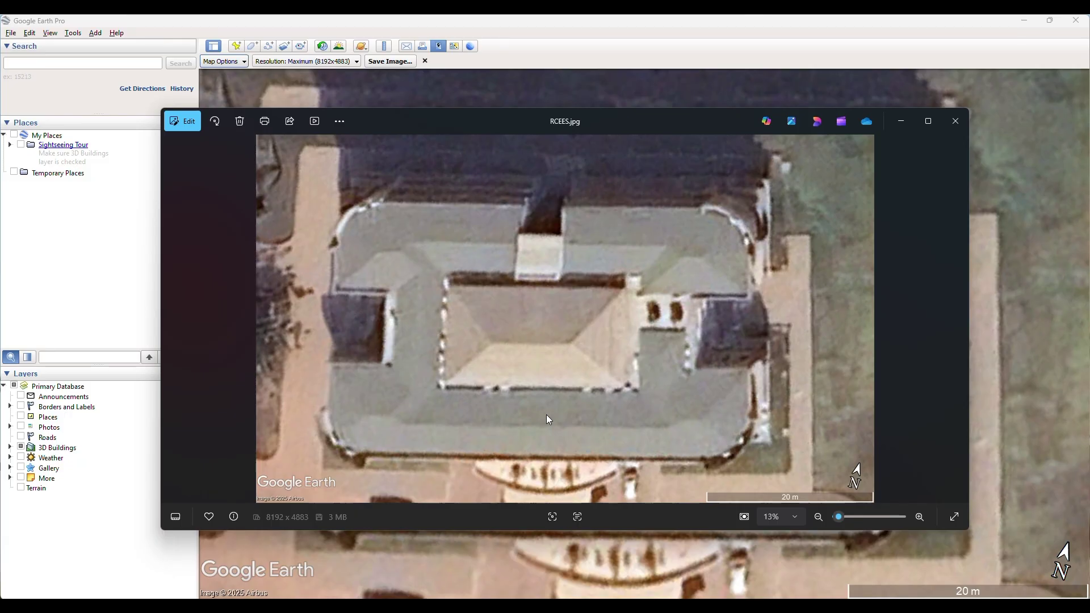
scroll(548, 420, "up", 3)
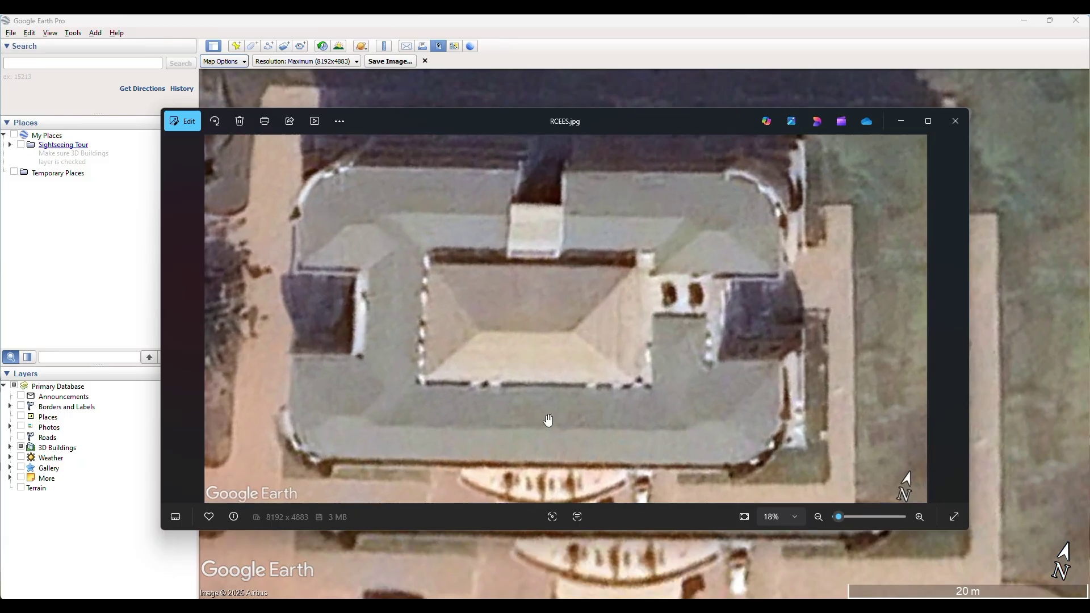
scroll(548, 420, "down", 3)
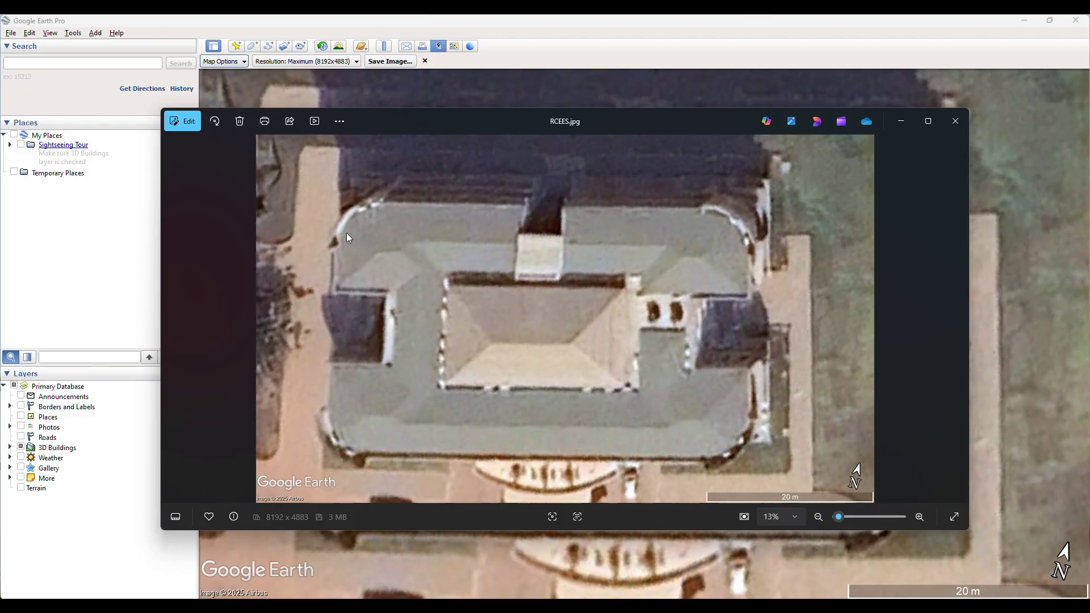
left_click(956, 123)
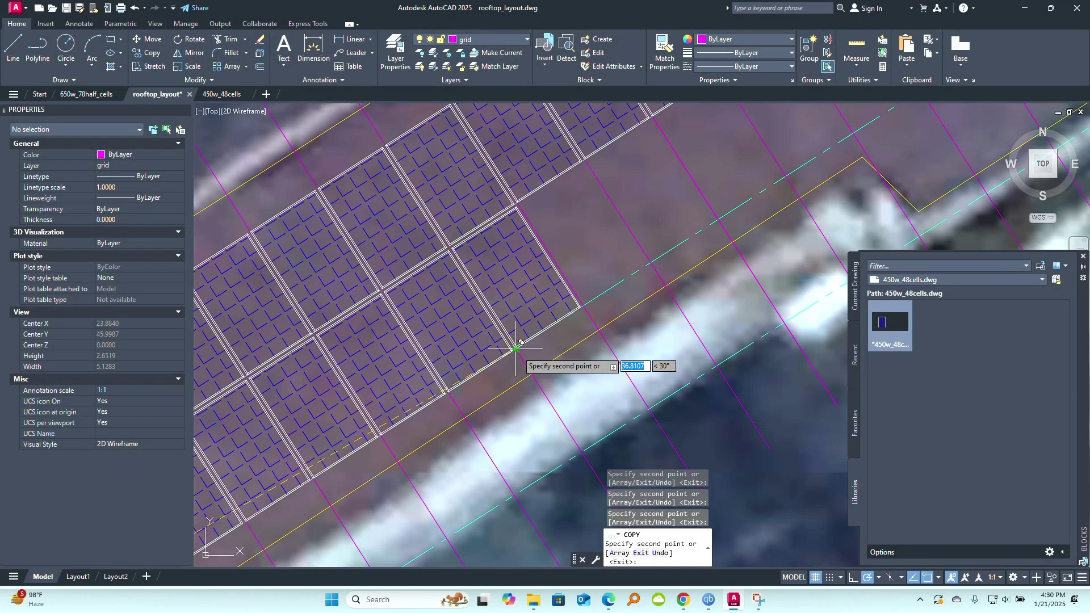
Step: In AutoCAD, complete the second panel row by copying the panel to the remaining grid intersections at the rooftop's northeast end
scroll(559, 336, "down", 2)
scroll(384, 484, "up", 2)
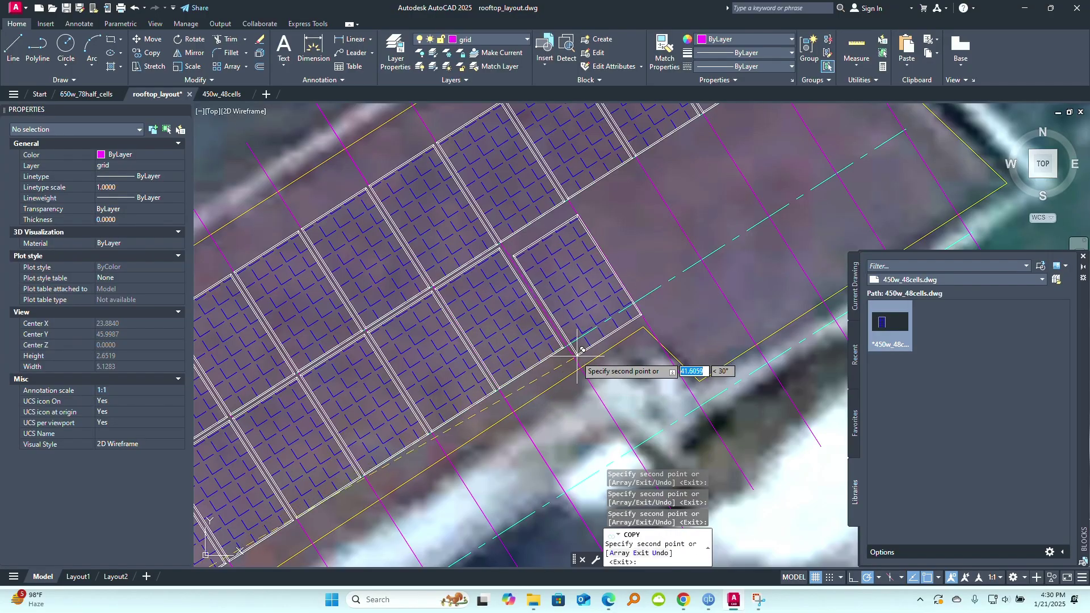
scroll(577, 354, "down", 2)
scroll(406, 451, "up", 2)
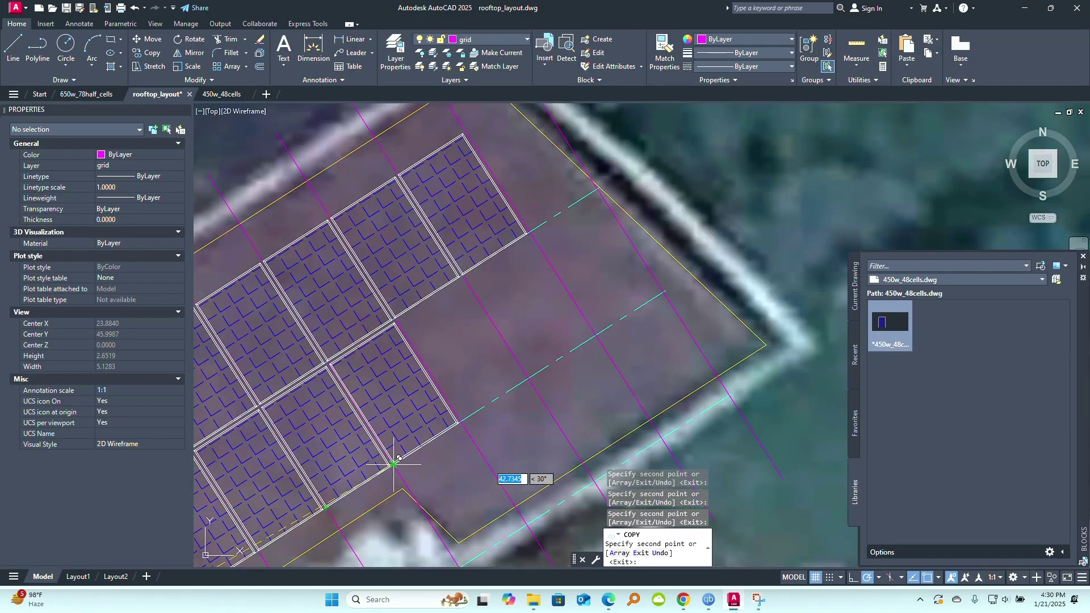
scroll(454, 420, "up", 6)
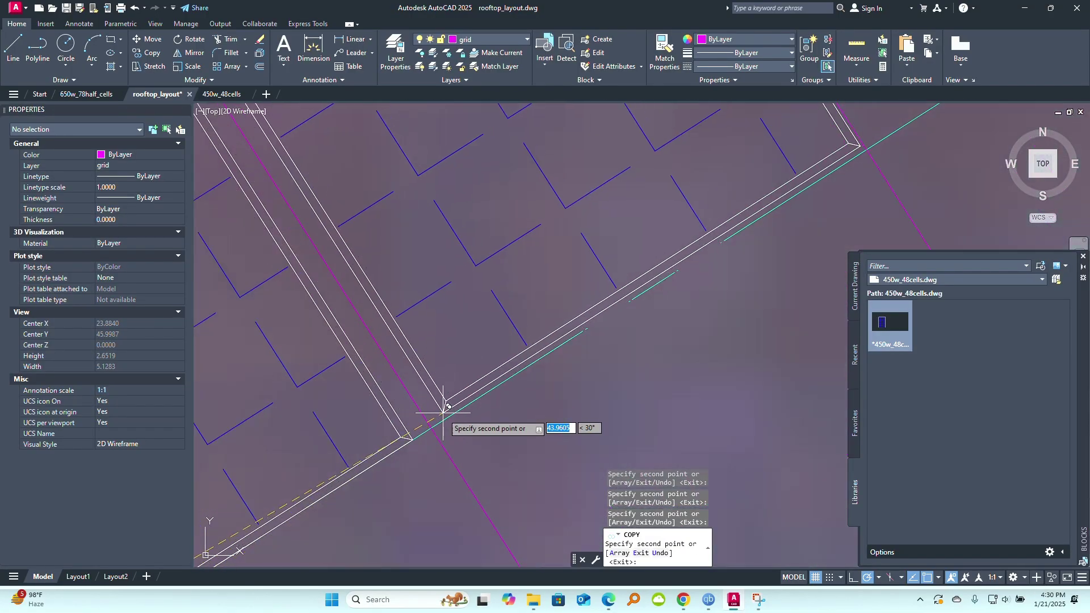
scroll(449, 414, "down", 6)
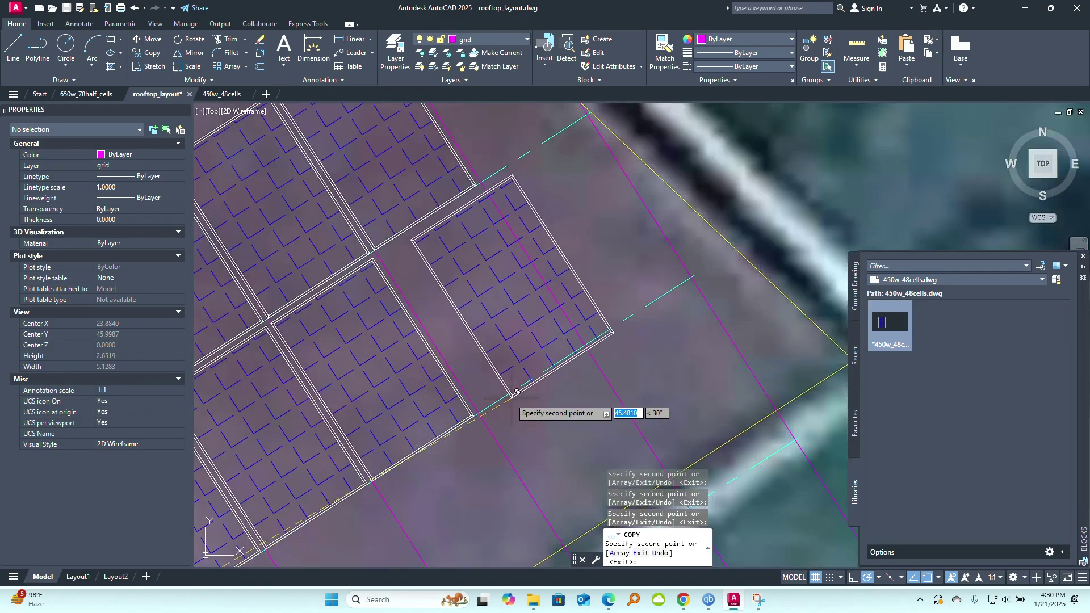
scroll(561, 412, "down", 5)
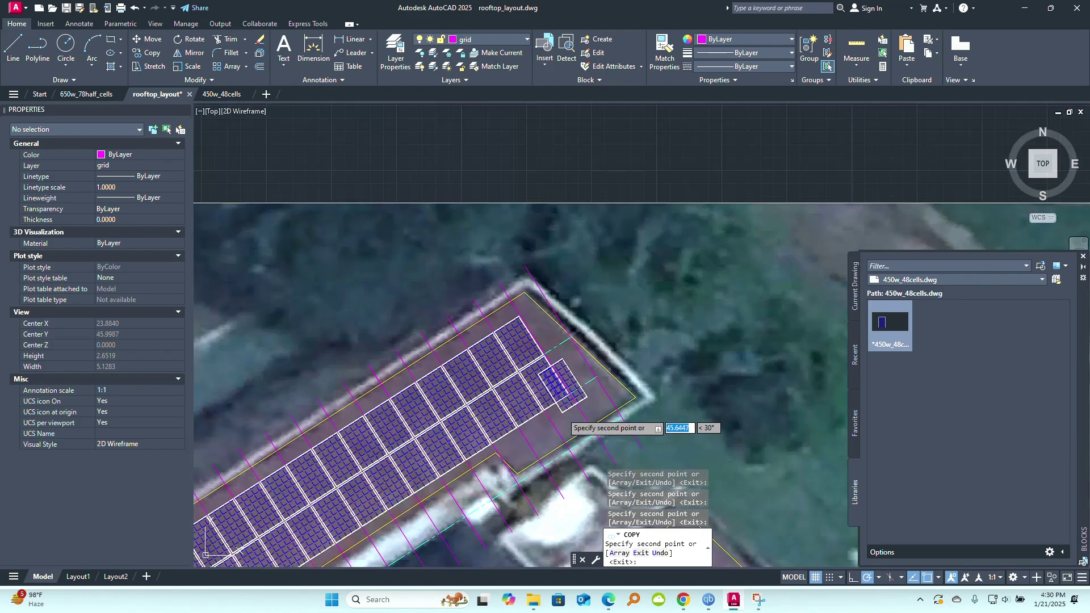
scroll(565, 417, "down", 5)
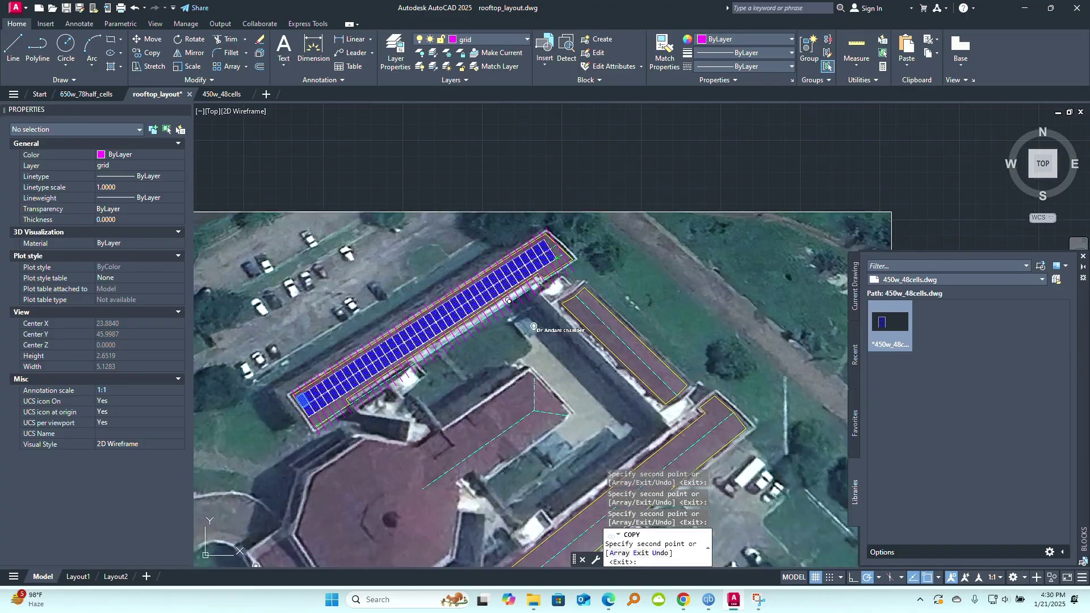